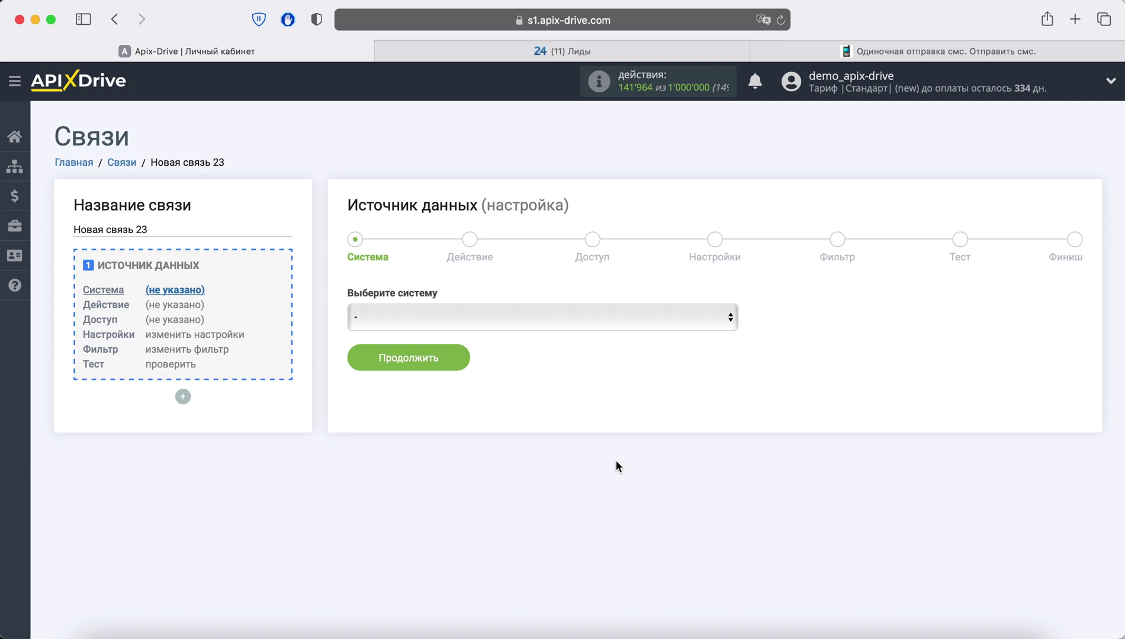
Step: Choose Битрикс24 as the data source system and continue to the action stage
click(583, 323)
scroll(567, 429, down, 10)
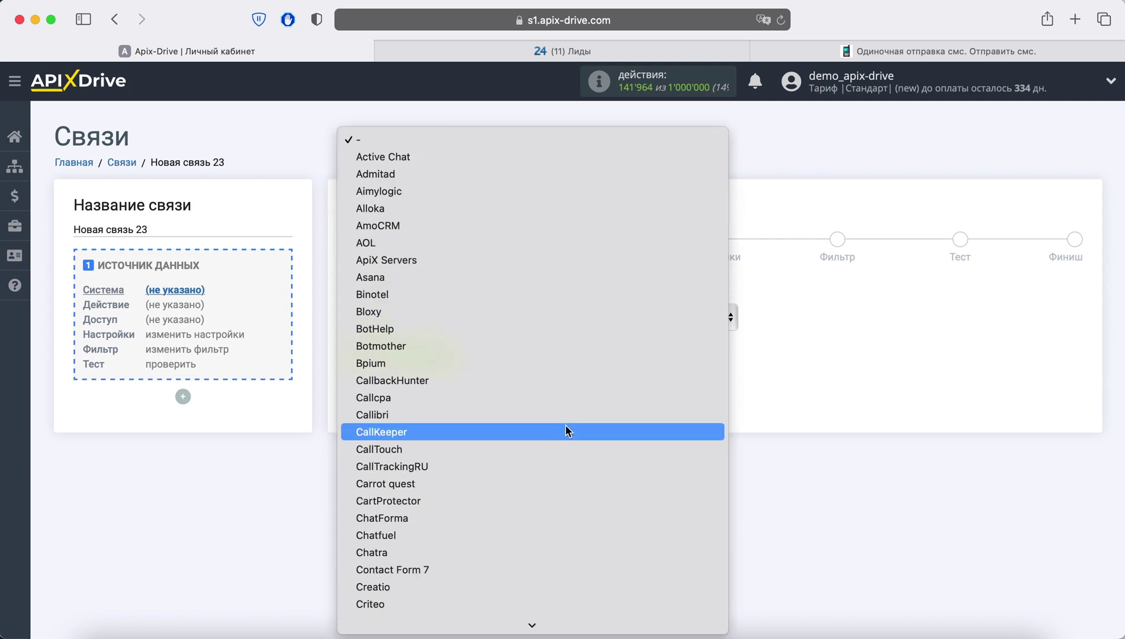
scroll(566, 427, down, 20)
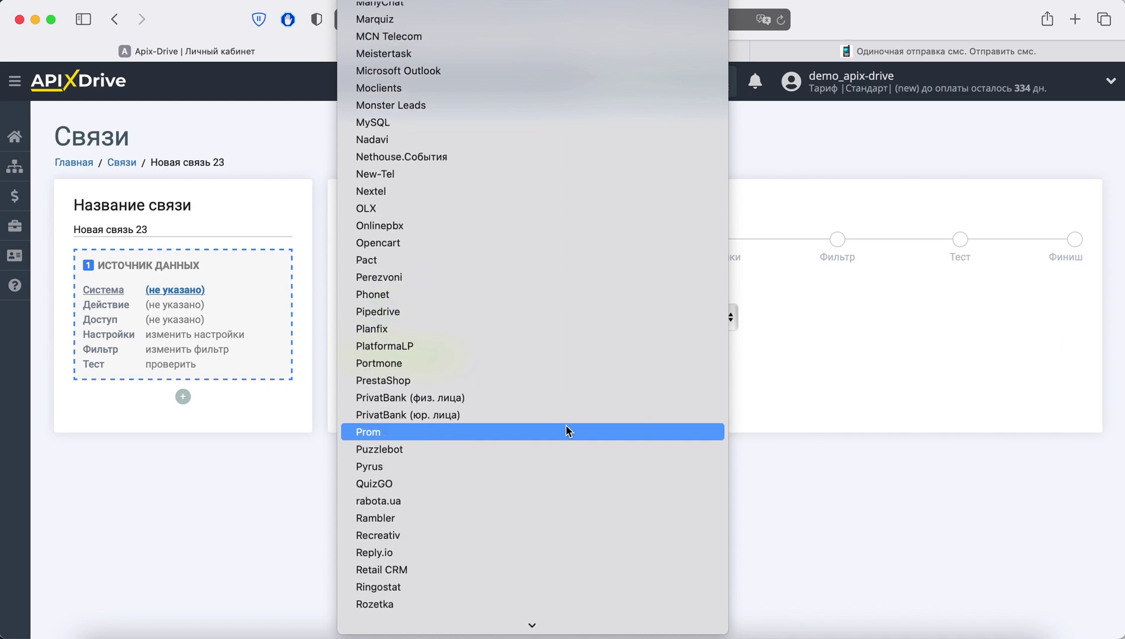
scroll(566, 431, down, 20)
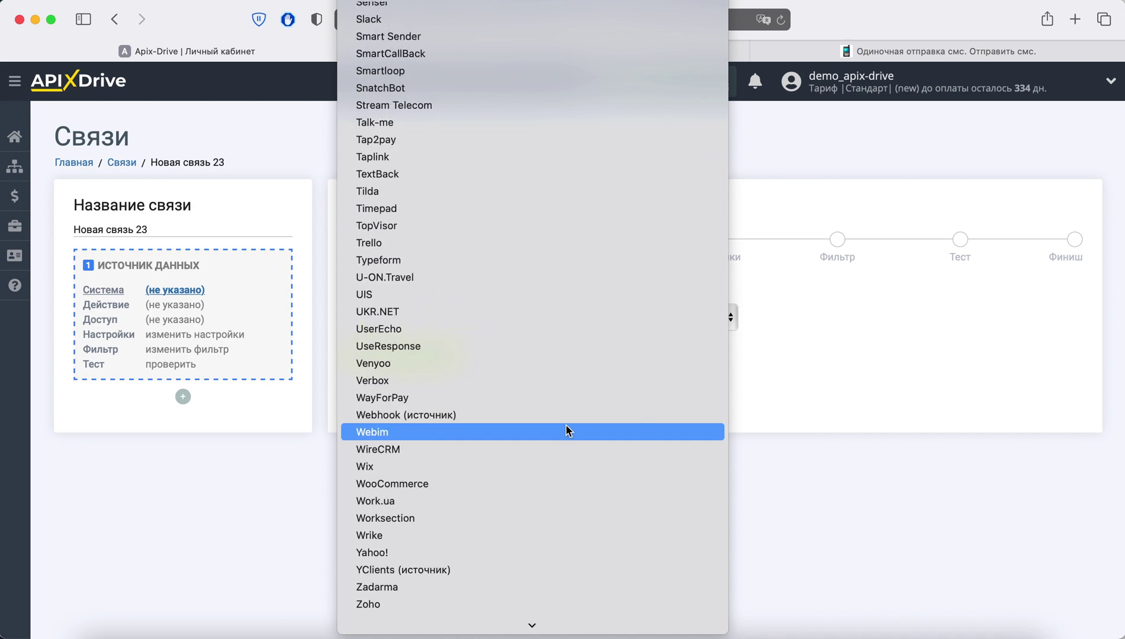
click(504, 431)
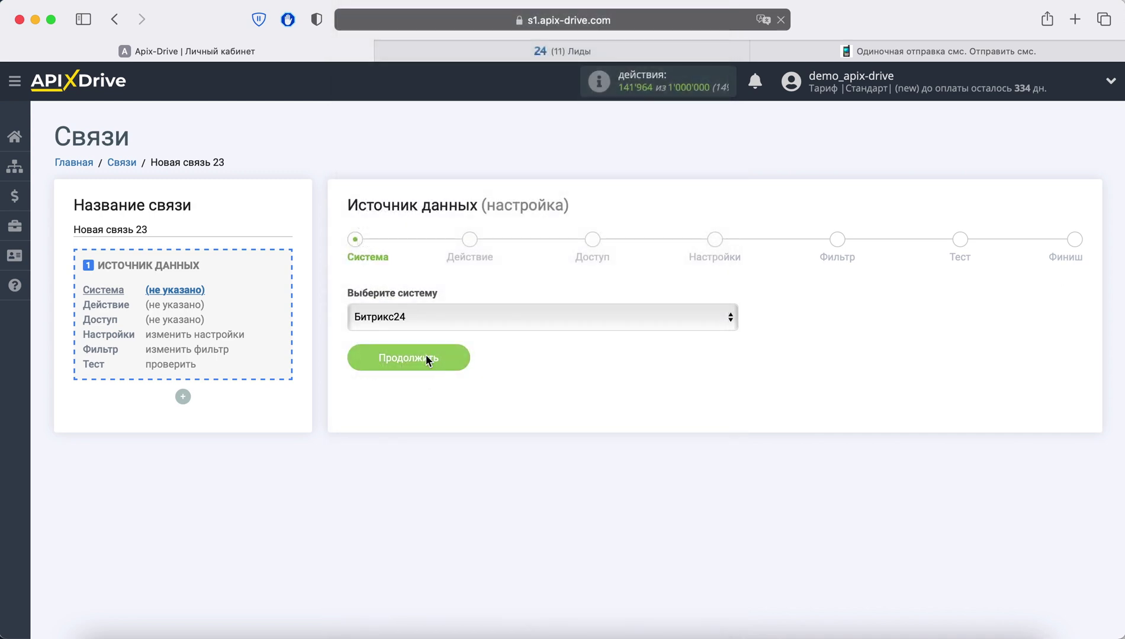
click(427, 358)
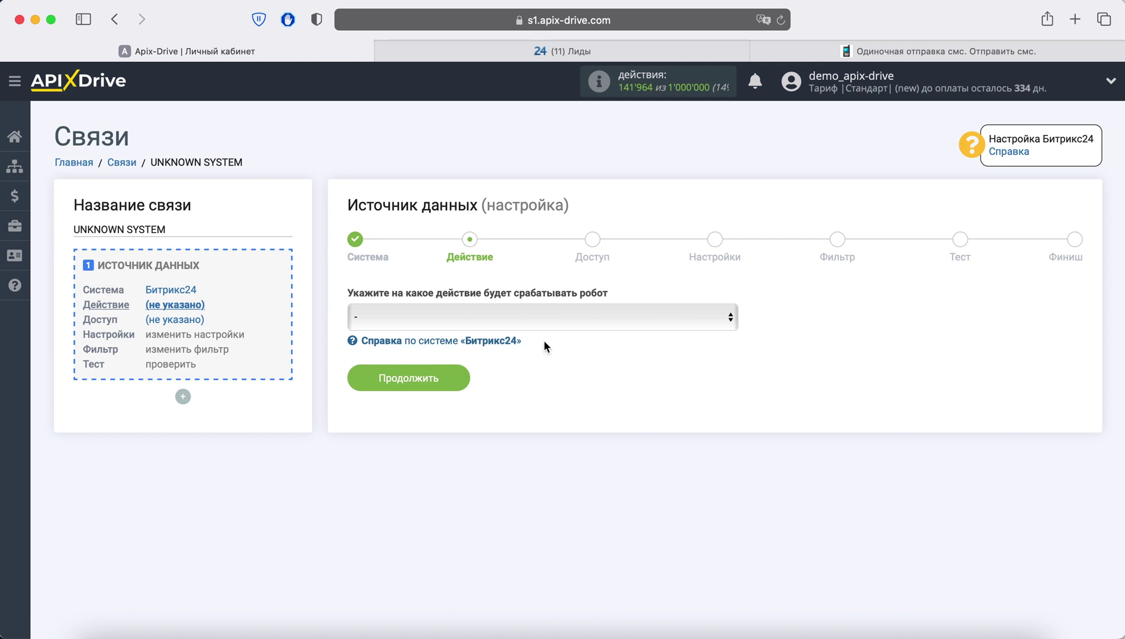
Step: Set the source action to «Загрузить ЛИДЫ по статусу (новые)» and continue to the access stage
click(562, 312)
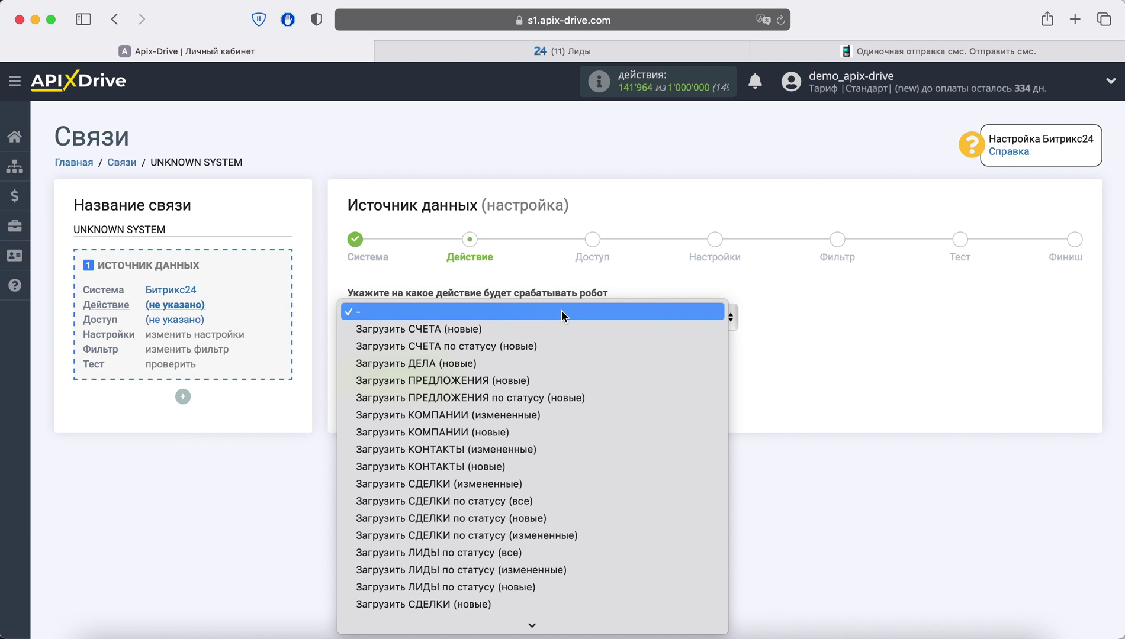
click(551, 589)
click(447, 373)
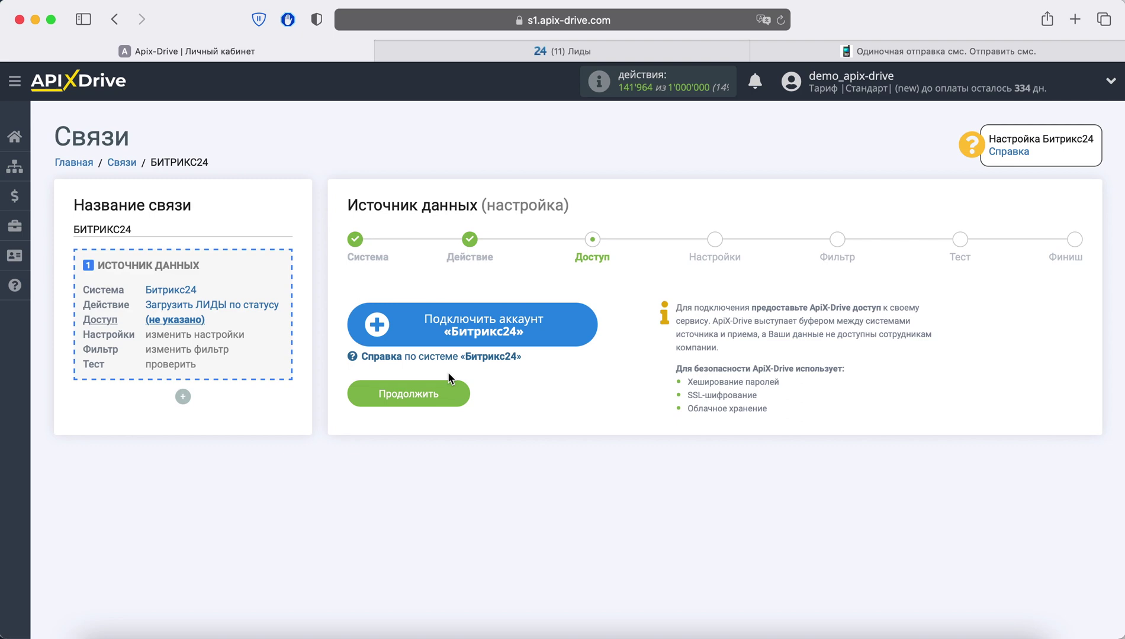
Step: Start connecting a Битрикс24 account with installation type «облако» and registration country «Украина»
click(437, 336)
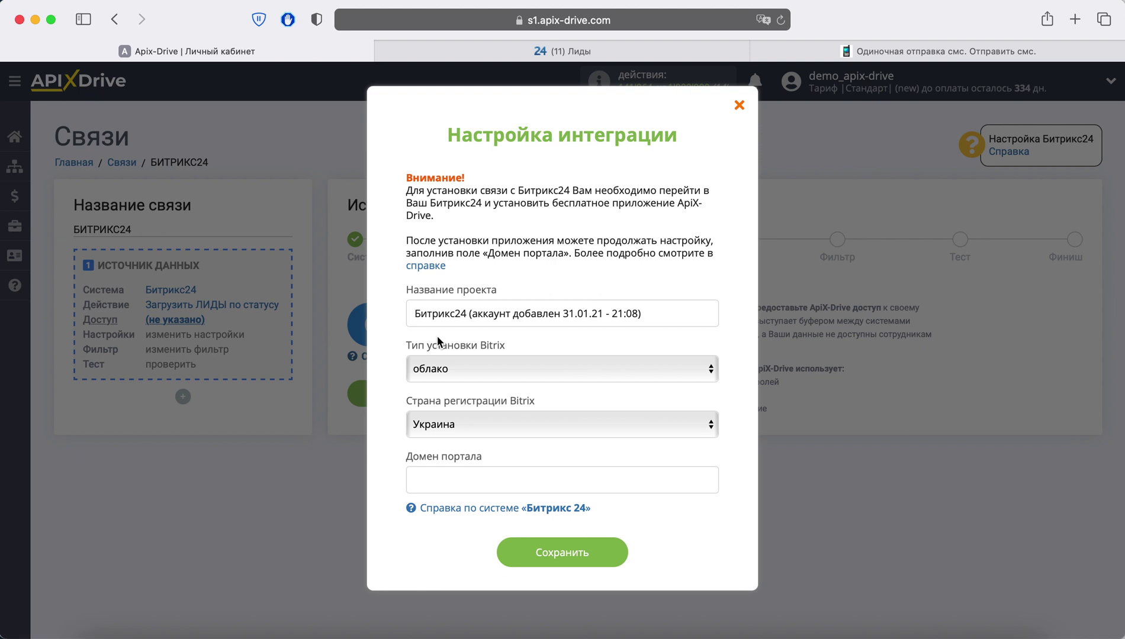
click(457, 363)
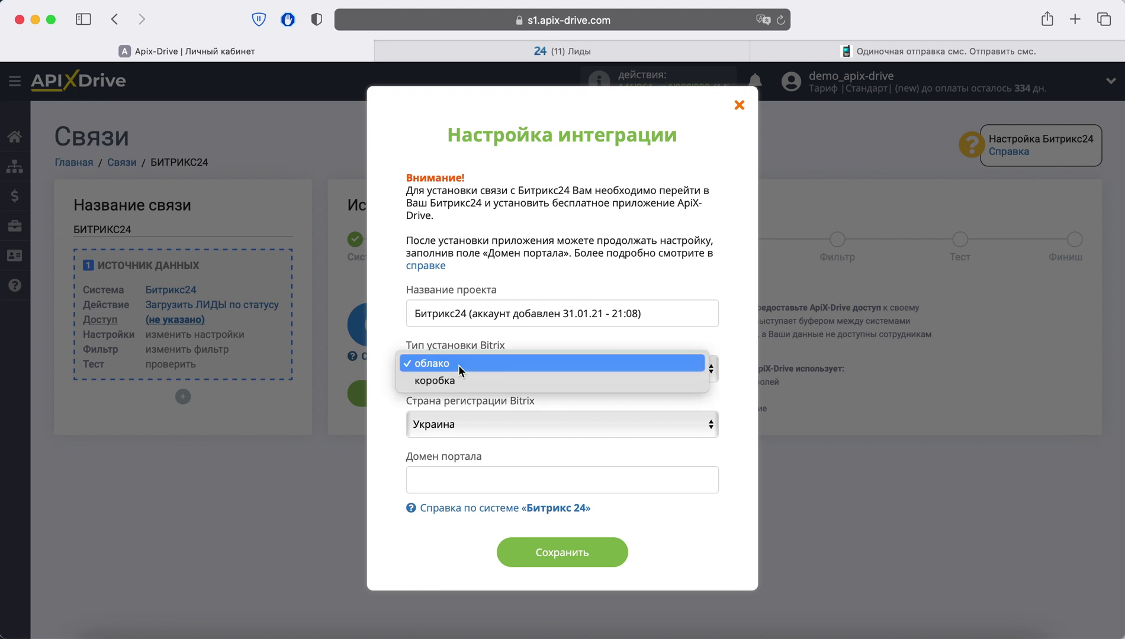
click(459, 364)
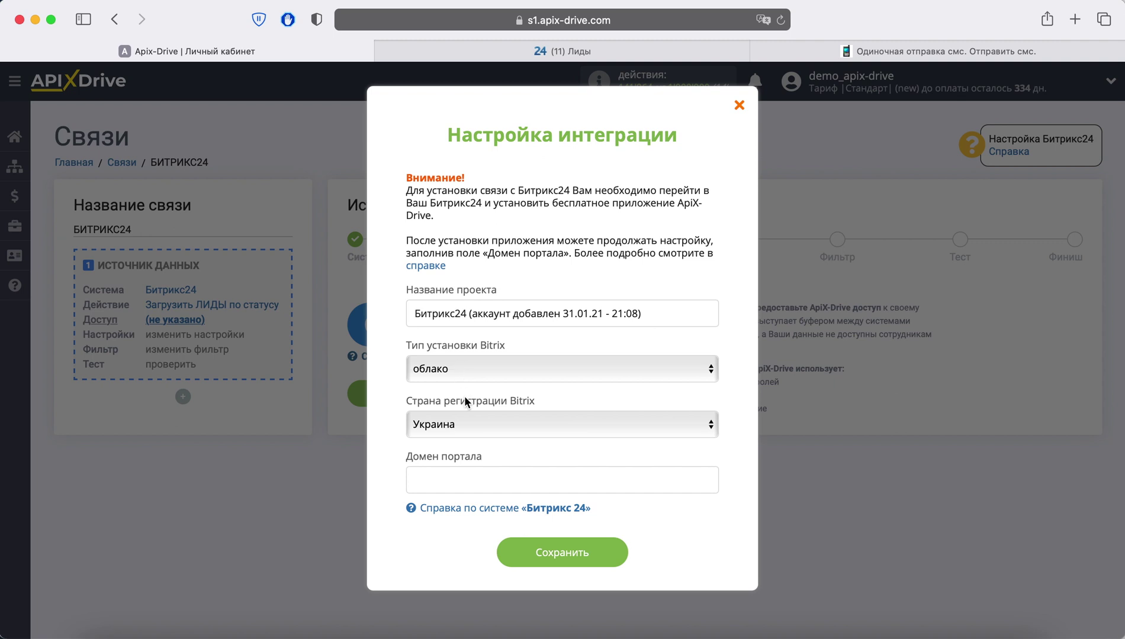
click(471, 429)
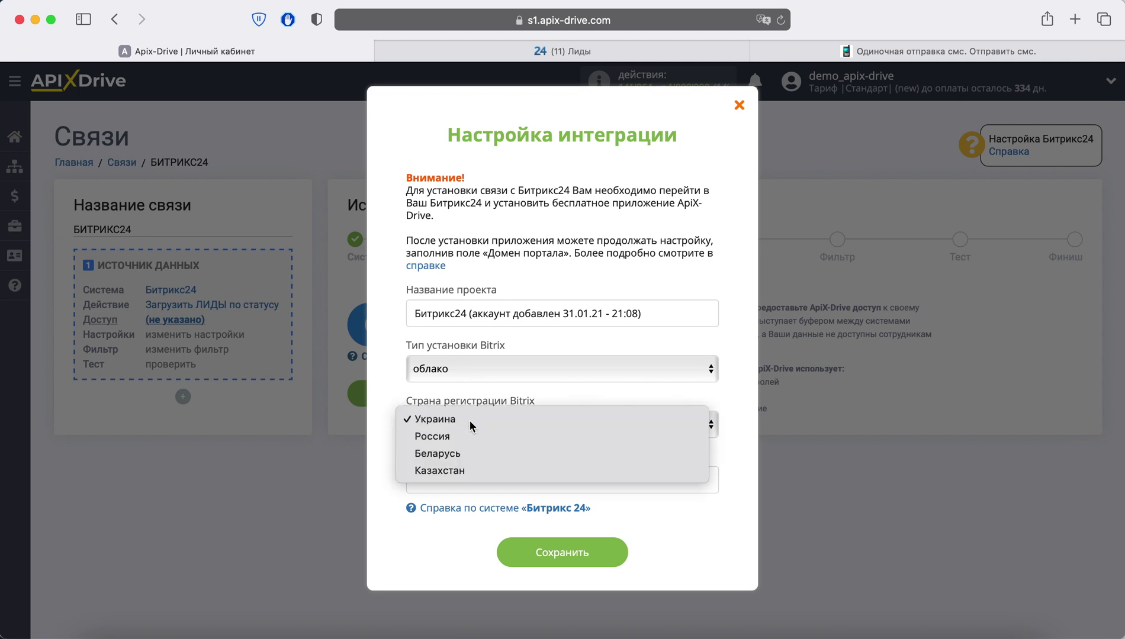
click(469, 421)
click(452, 491)
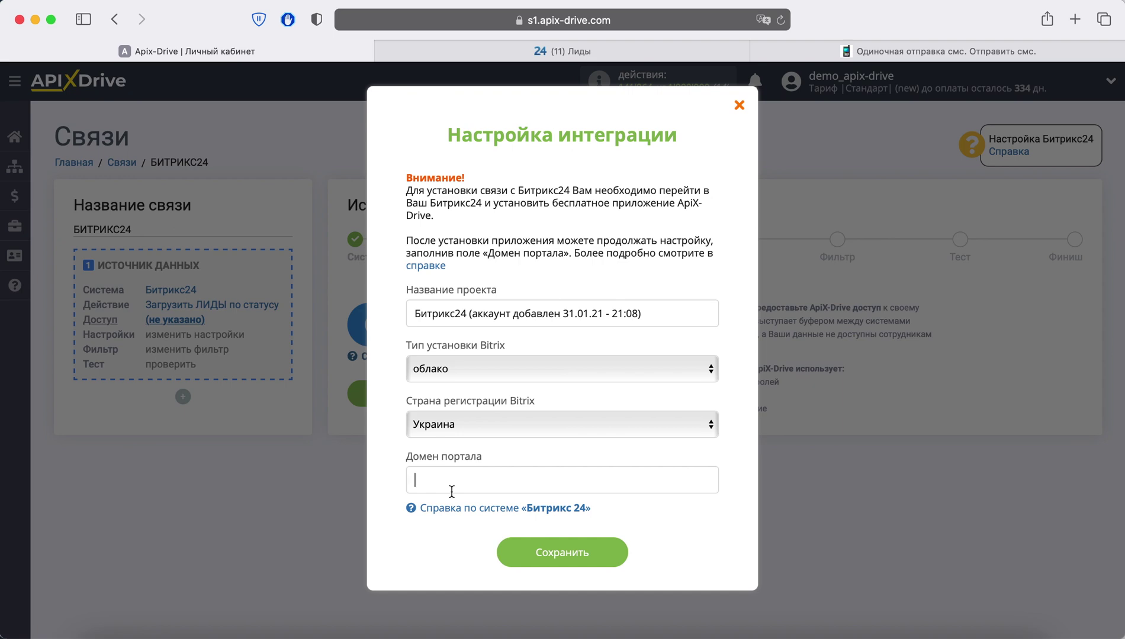
Step: Switch to the Bitrix24 portal and open the ApiX-Drive app's page in its application catalogue
click(632, 46)
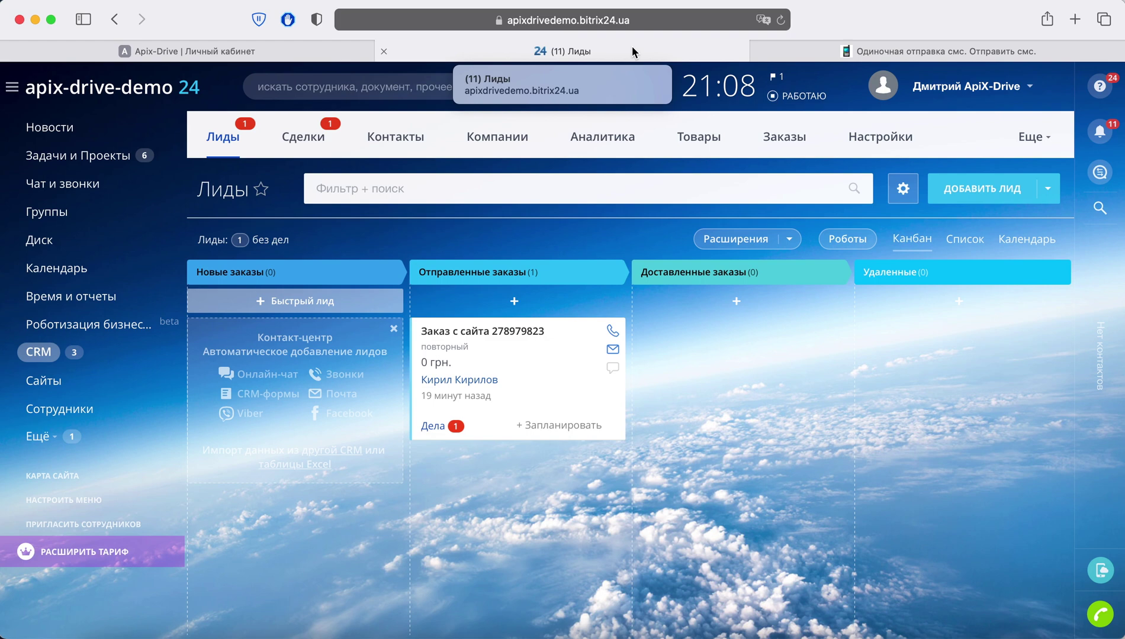
click(53, 436)
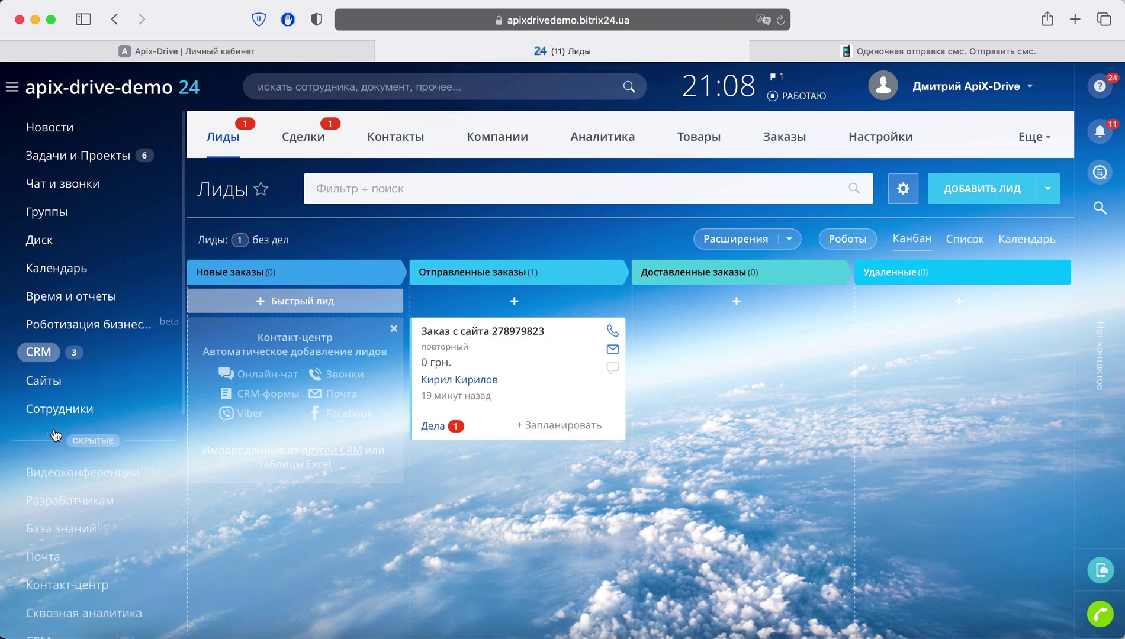
scroll(55, 436, down, 10)
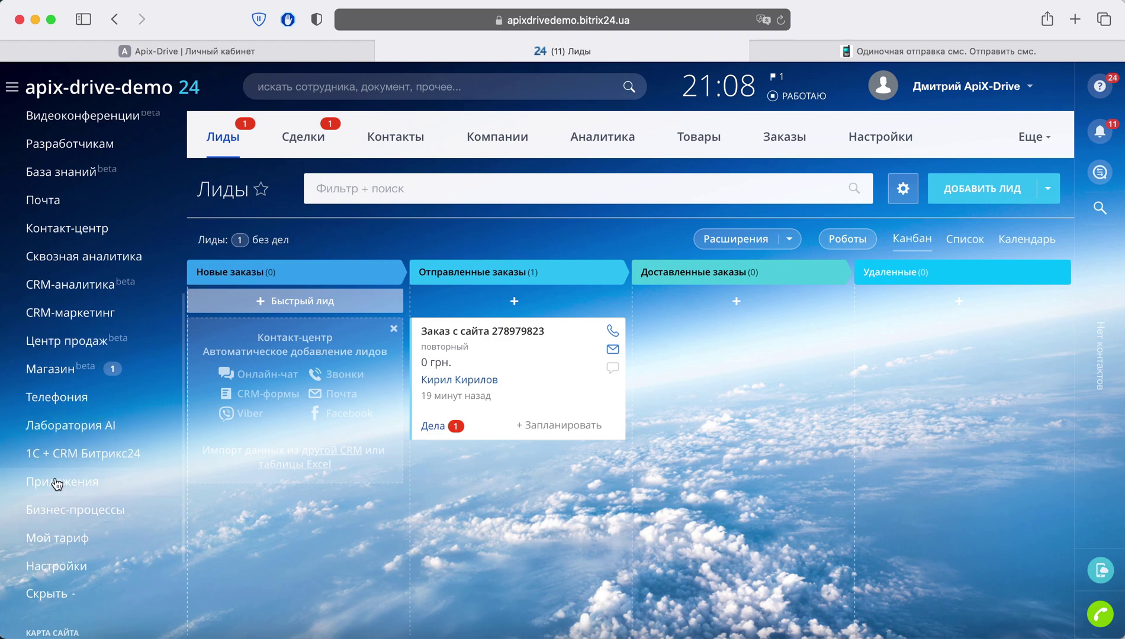
click(65, 495)
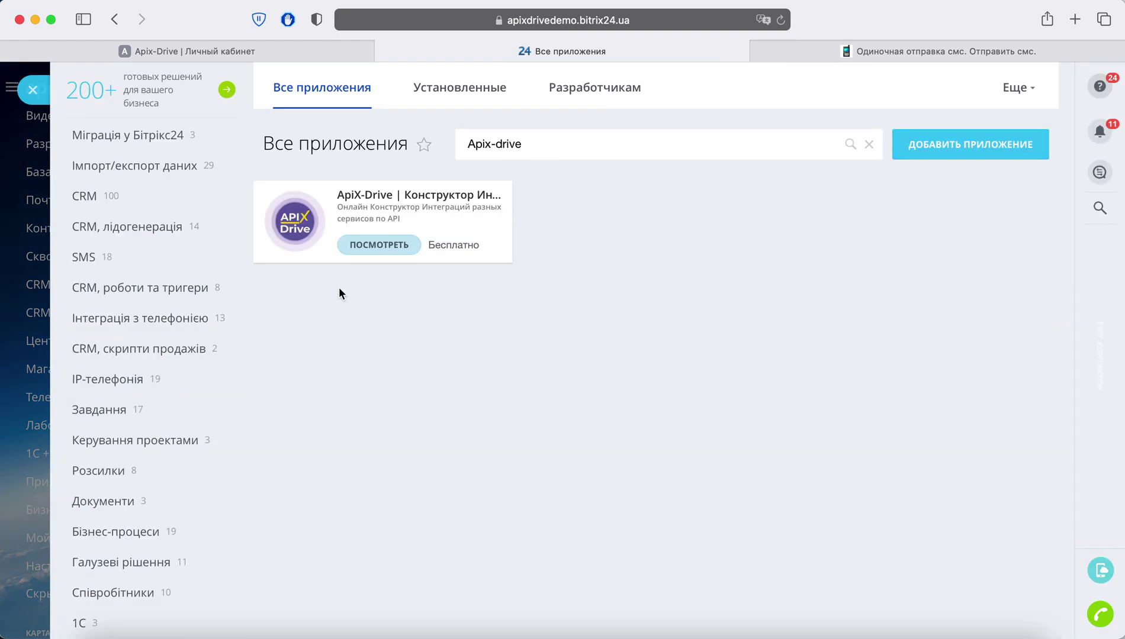
click(398, 254)
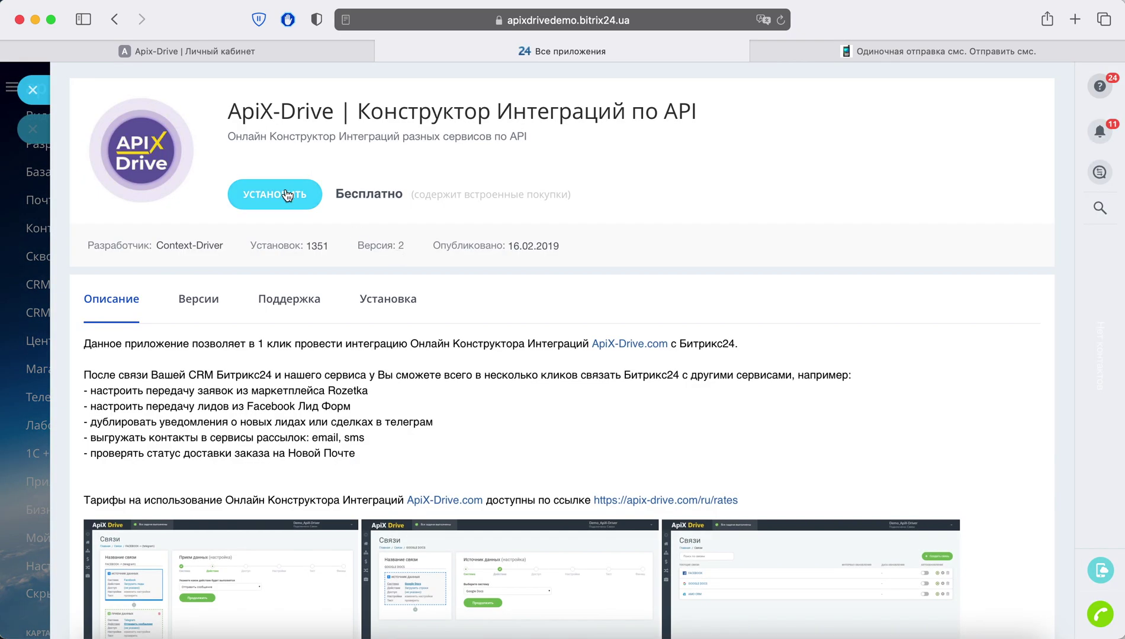
Step: Install the ApiX-Drive app, accepting both the licence agreement and the privacy policy
click(284, 193)
click(407, 453)
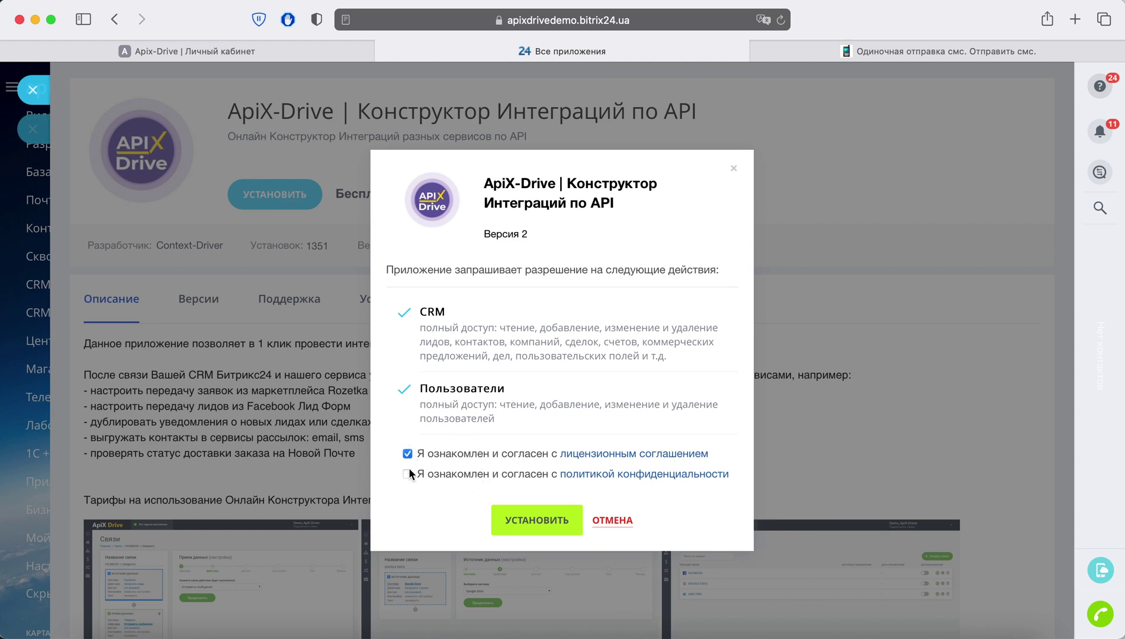
click(407, 473)
click(503, 519)
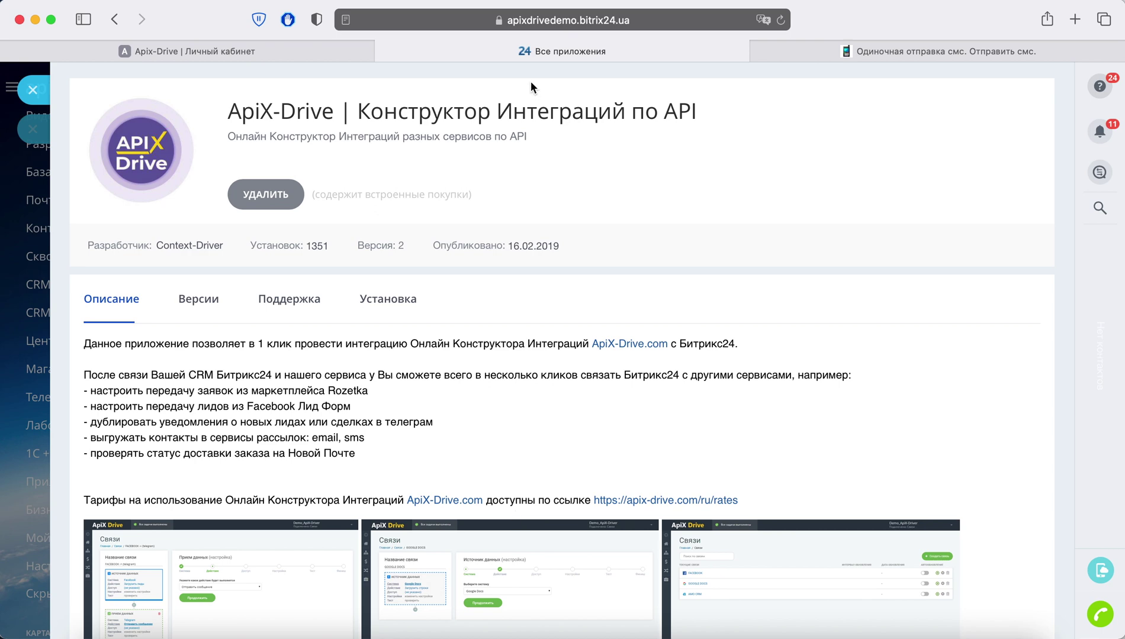
Step: Copy the domain apixdrivedemo.bitrix24.ua from the Bitrix24 page's address
click(521, 20)
click(512, 20)
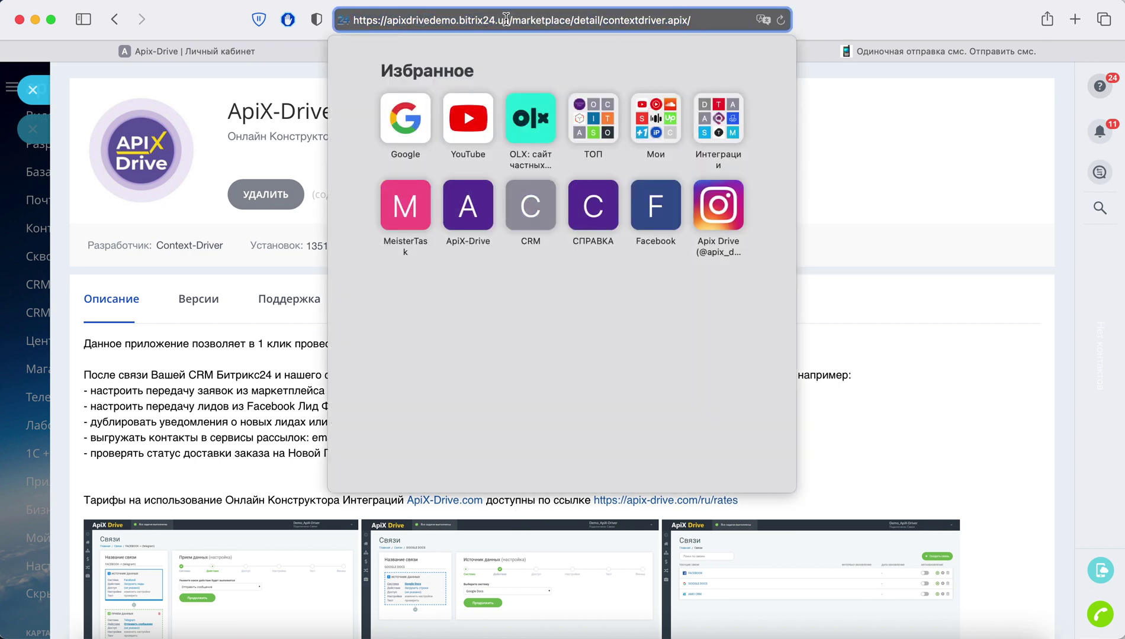
drag(510, 20, 388, 21)
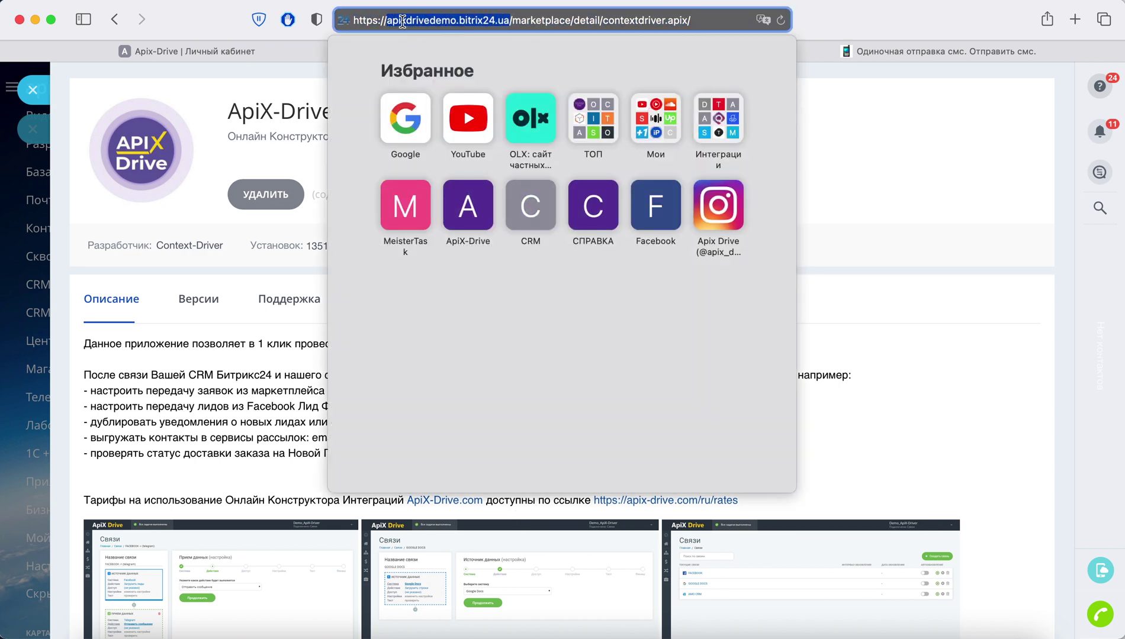
right_click(402, 20)
click(437, 47)
Step: Return to ApiX-Drive, paste the copied domain as the integration's portal domain and save the settings
click(301, 54)
right_click(456, 485)
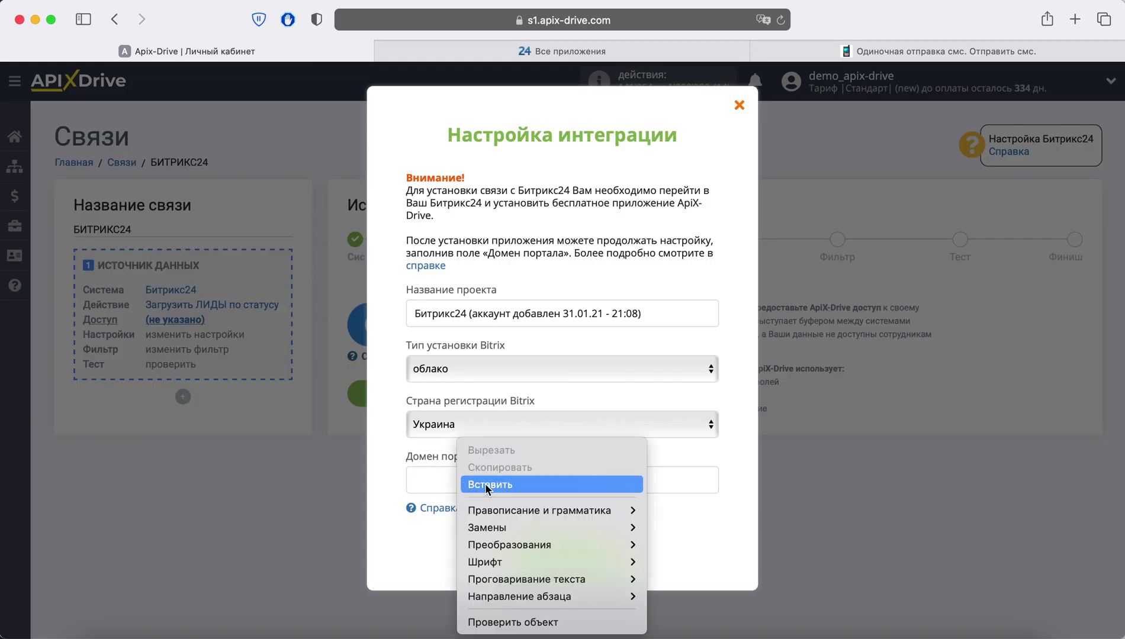
click(468, 485)
click(609, 560)
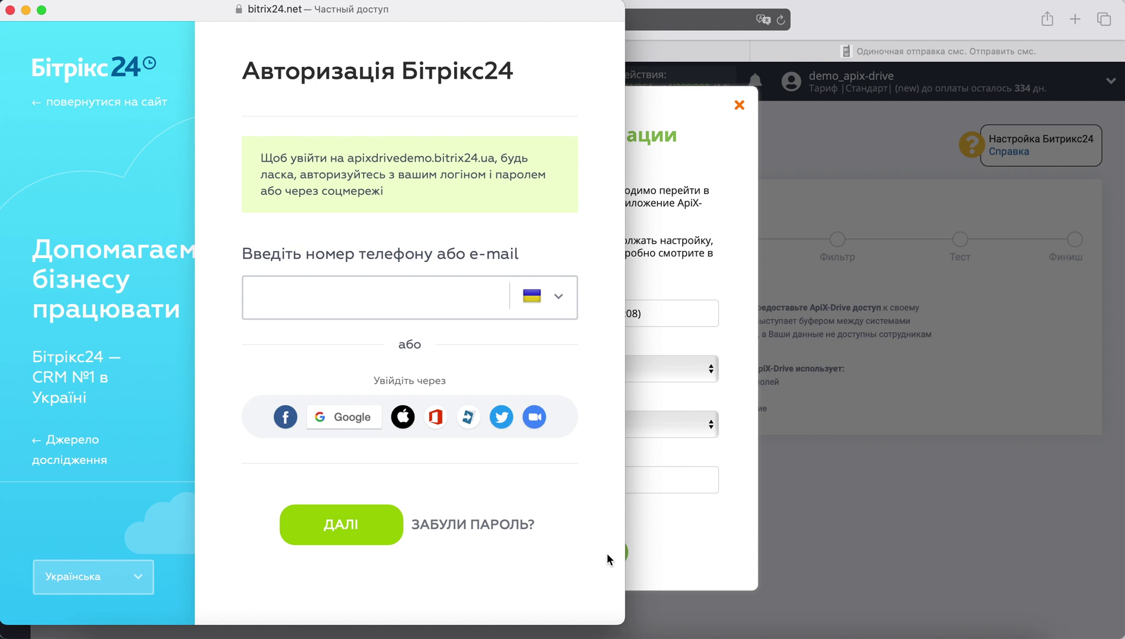
Step: Sign in to Bitrix24 with the account e-mail and password to authorise the connection
click(308, 296)
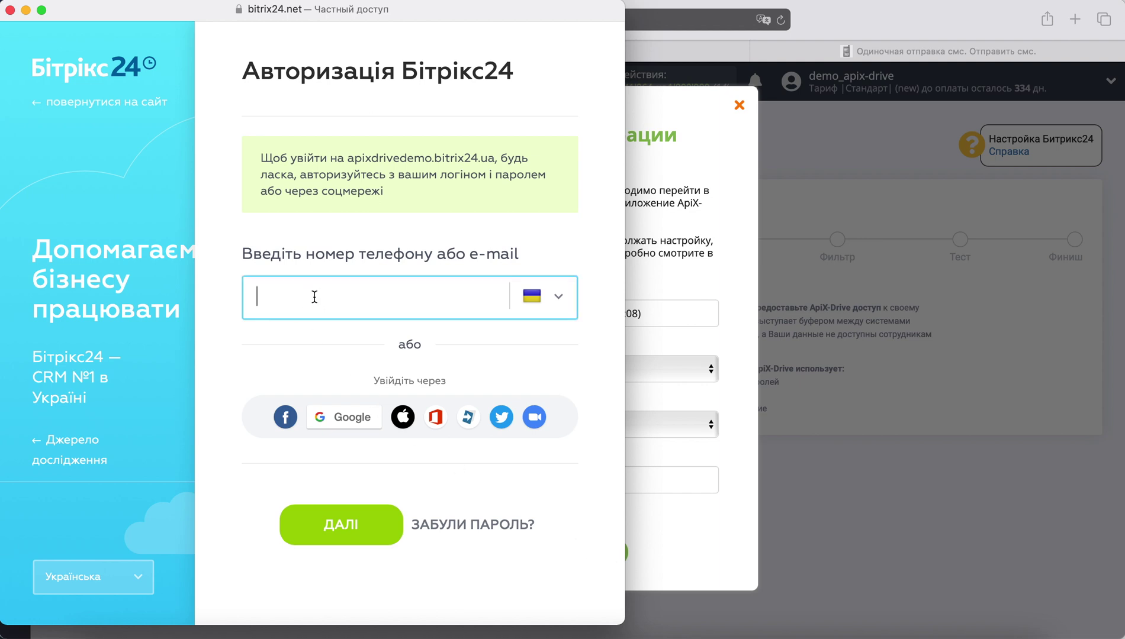
right_click(314, 294)
click(364, 341)
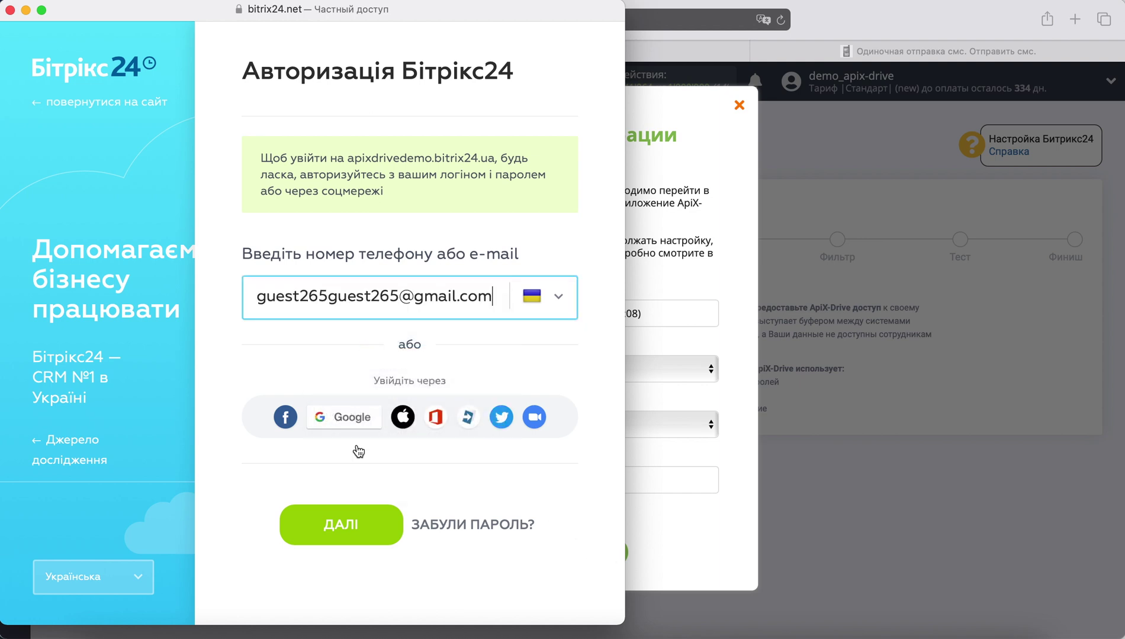
click(371, 528)
click(351, 479)
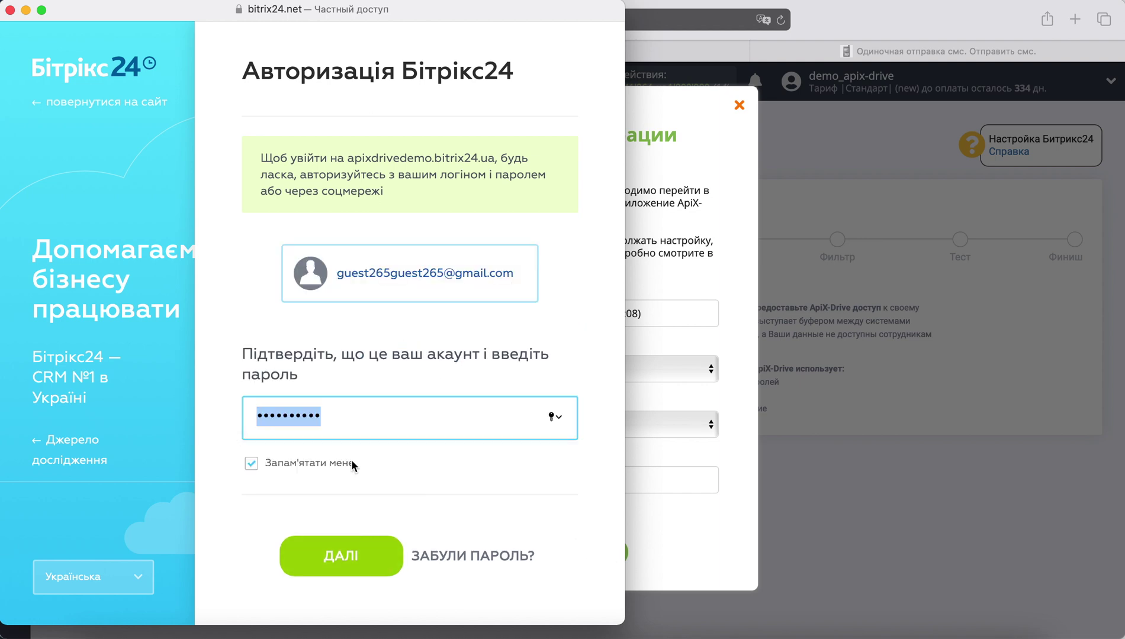
click(375, 559)
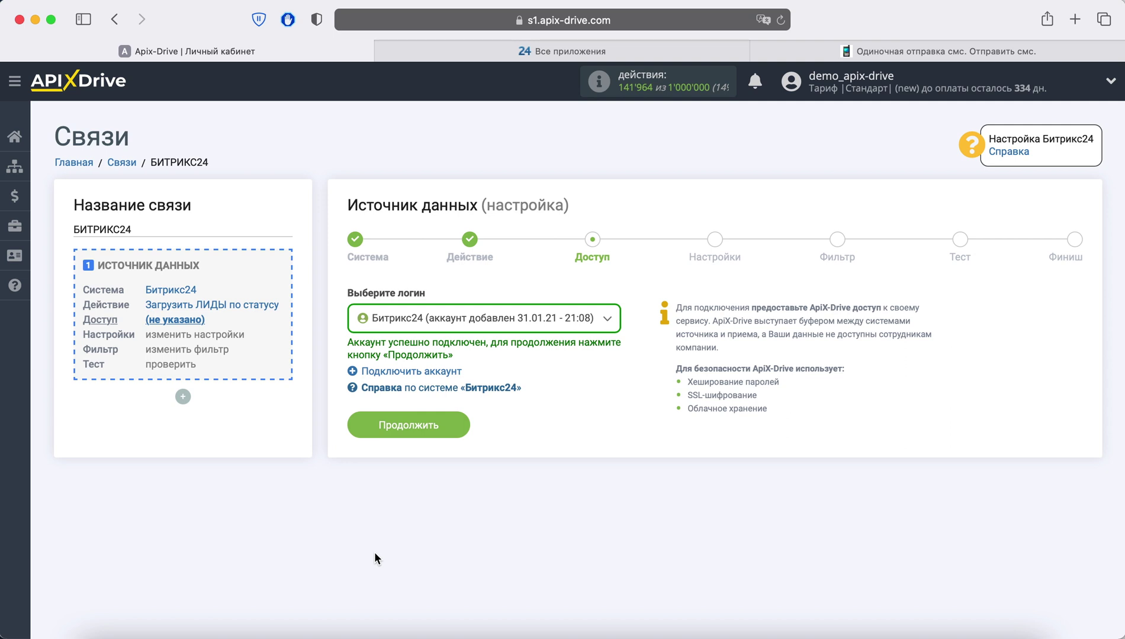
Step: Continue with the connected account, select the lead status «Отправленные заказы», and leave the filter without conditions
click(442, 420)
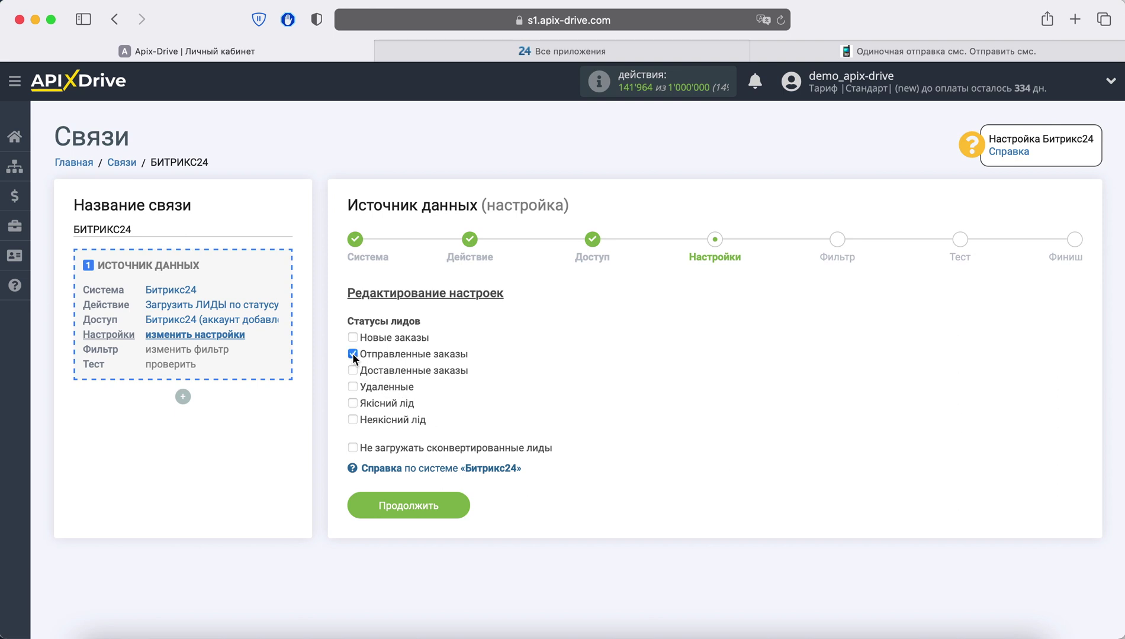
click(435, 502)
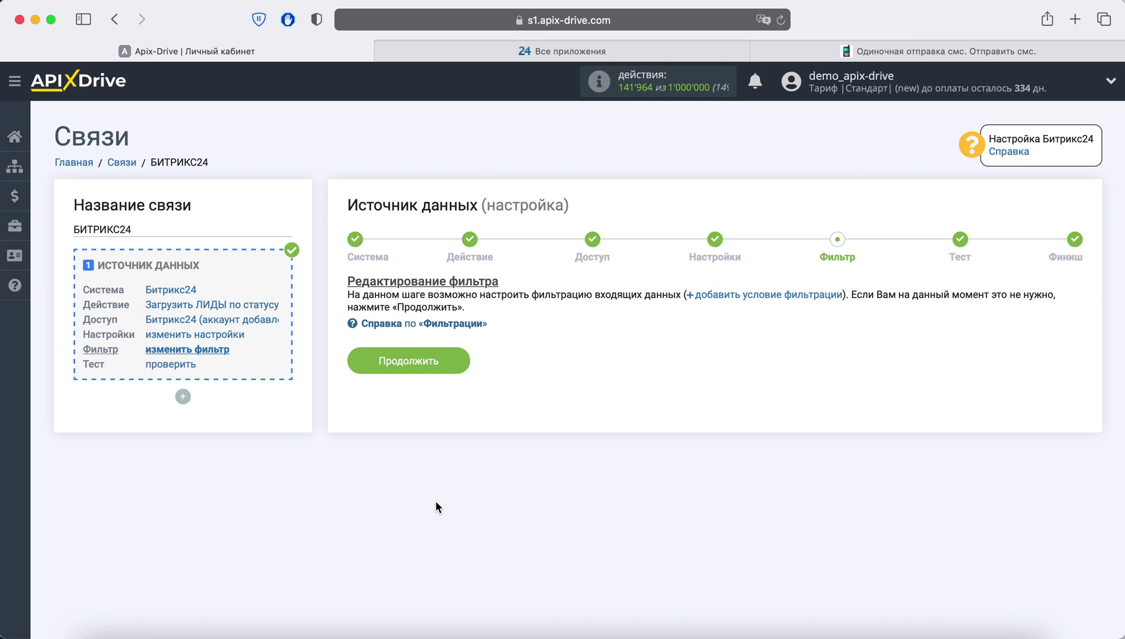
click(444, 366)
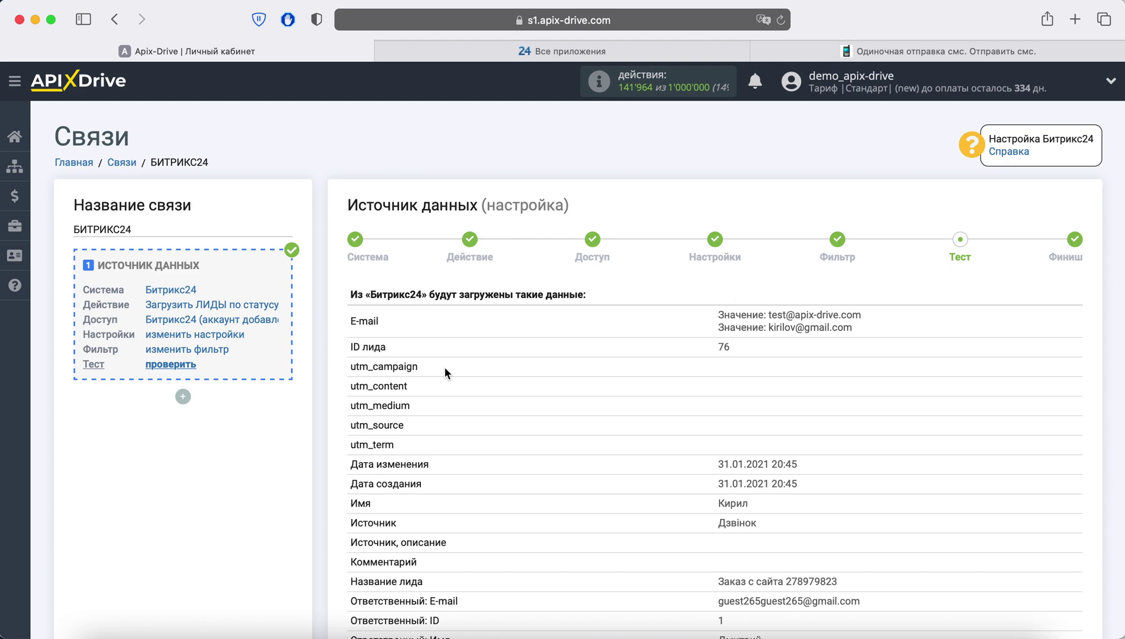
Step: Review the test lead data loaded from Битрикс24 and complete the data source setup
scroll(444, 366, down, 10)
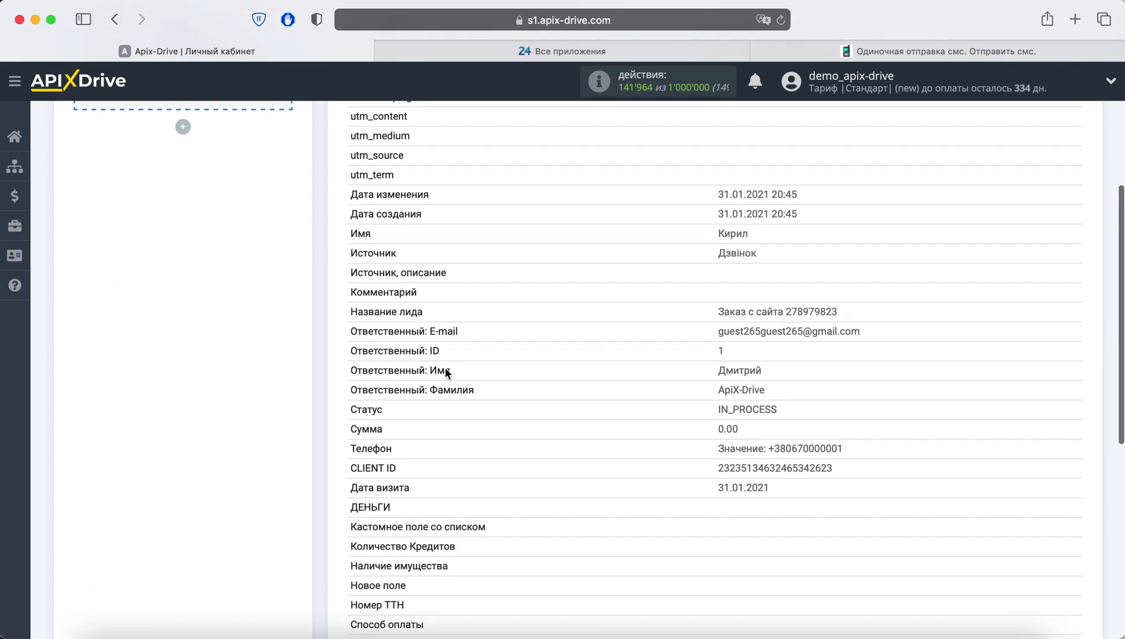
scroll(444, 374, down, 4)
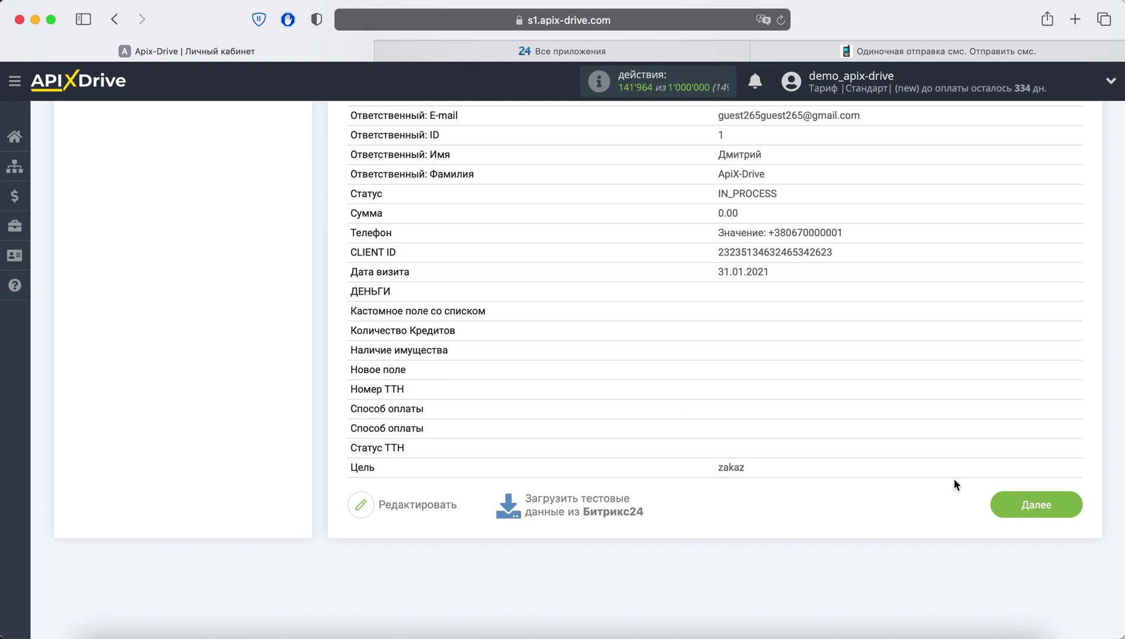
click(1034, 506)
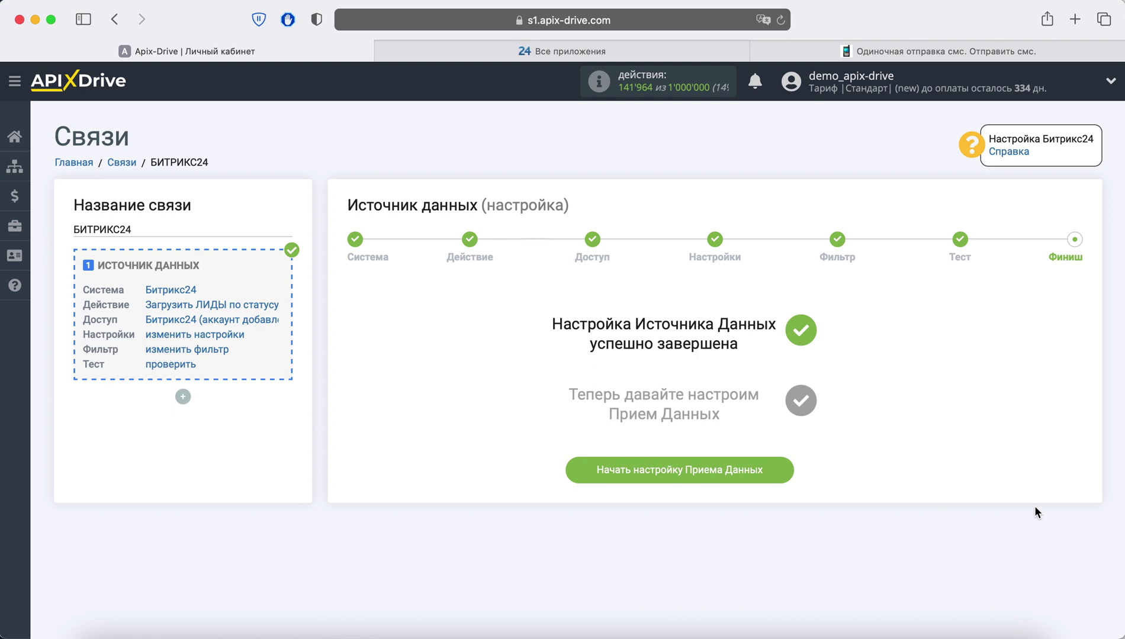
Step: Start the data destination setup and select TurboSMS as the receiving system
click(758, 472)
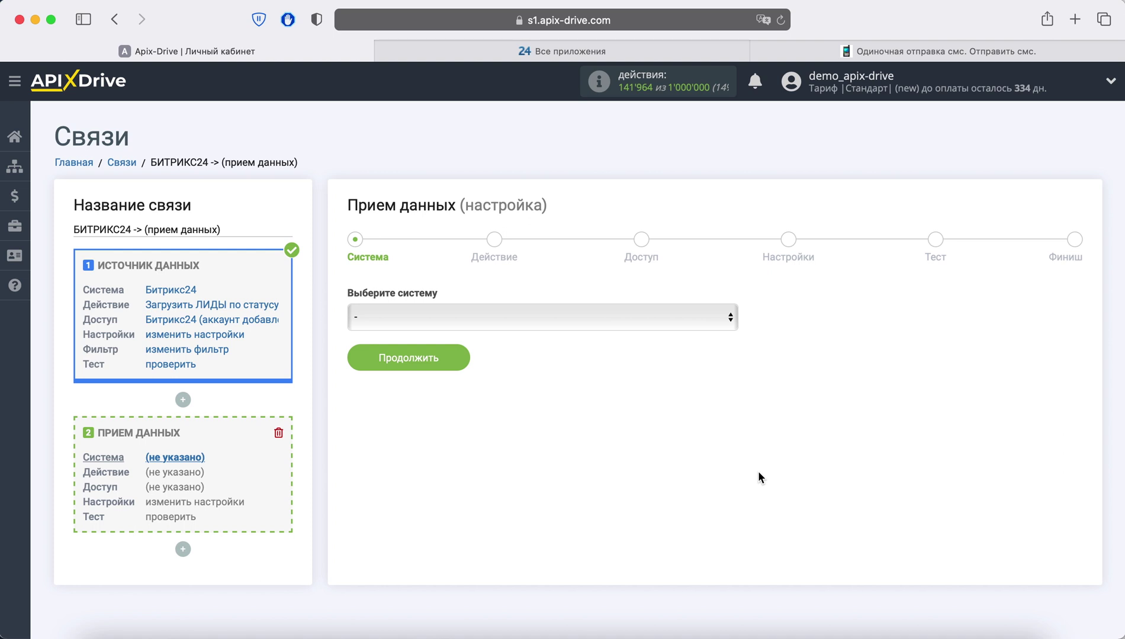
click(609, 326)
scroll(589, 460, down, 20)
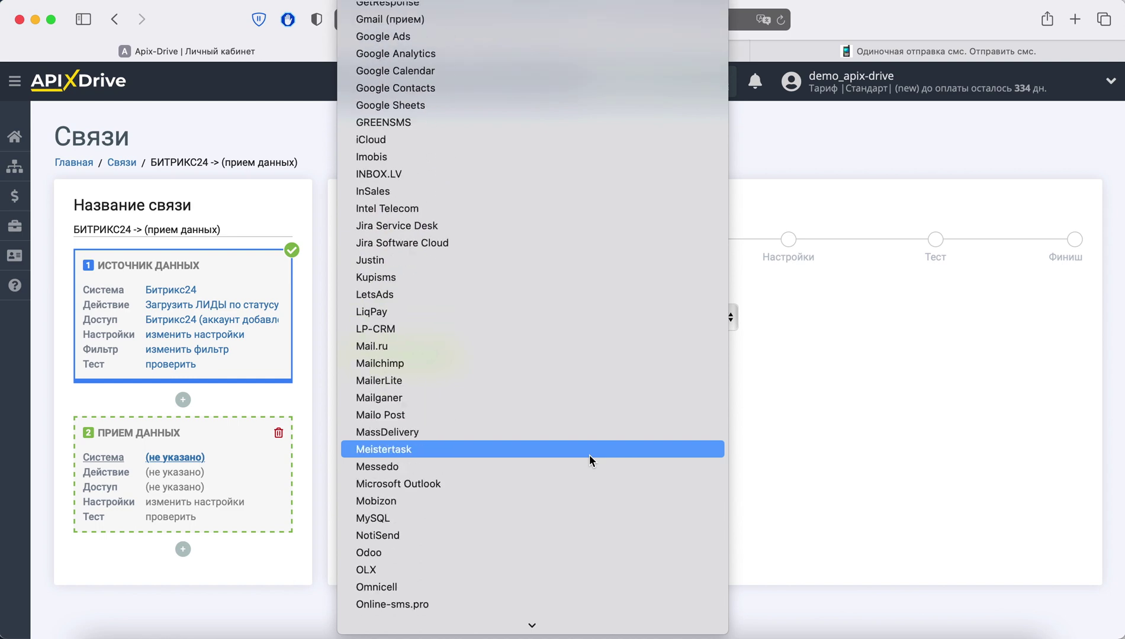
scroll(589, 454, down, 20)
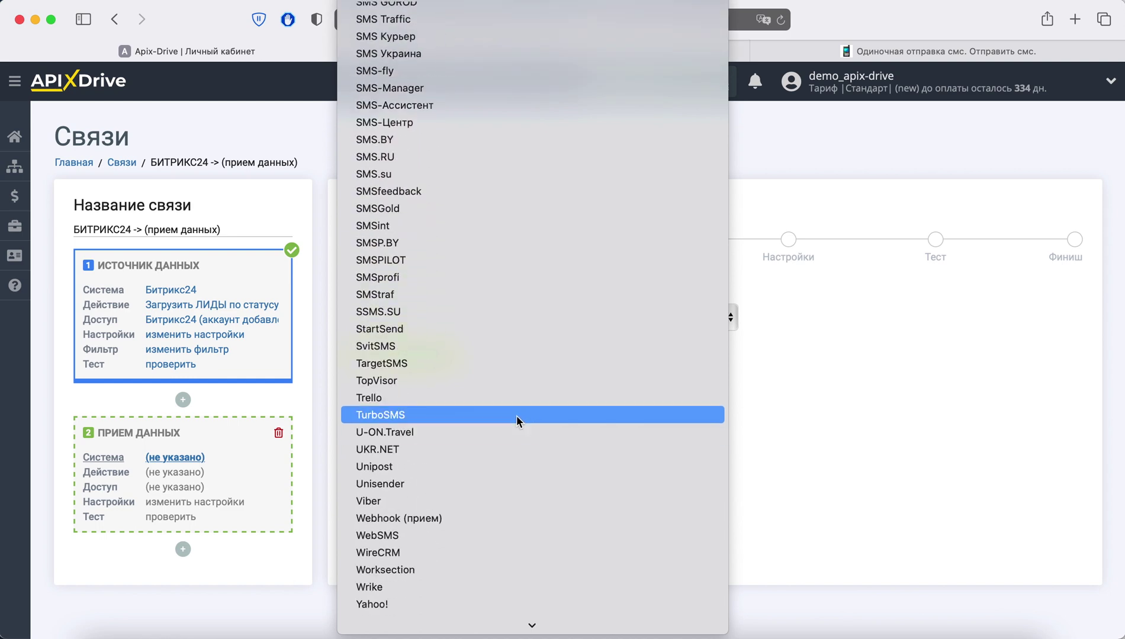
click(516, 416)
click(454, 363)
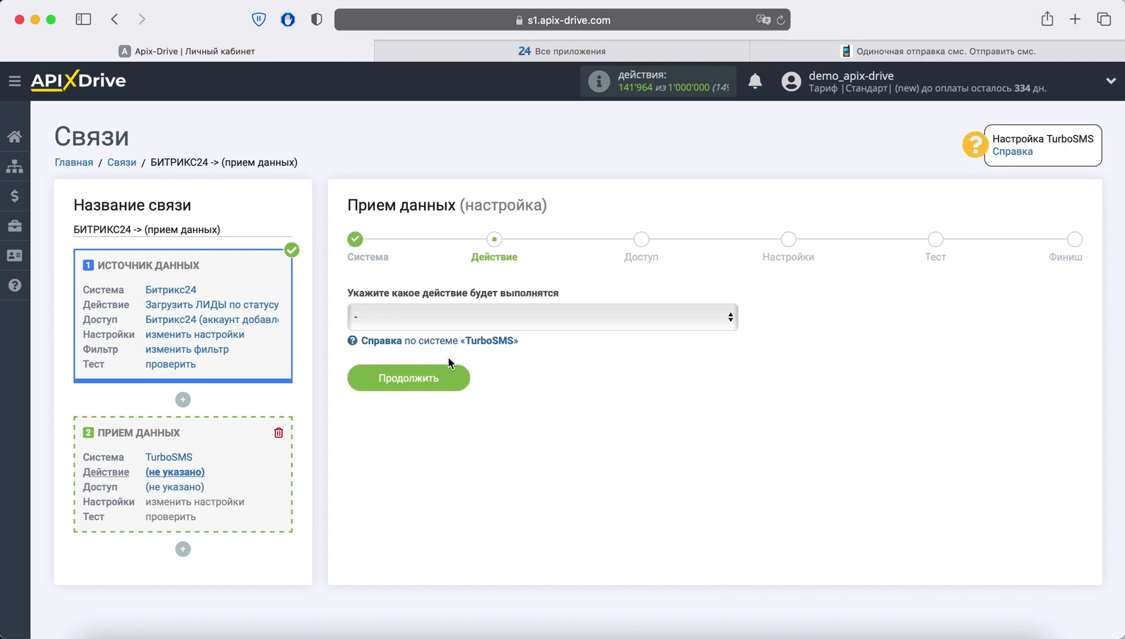
Step: Select «Отправить SMS» as the action TurboSMS performs and continue to the access stage
click(454, 318)
click(457, 328)
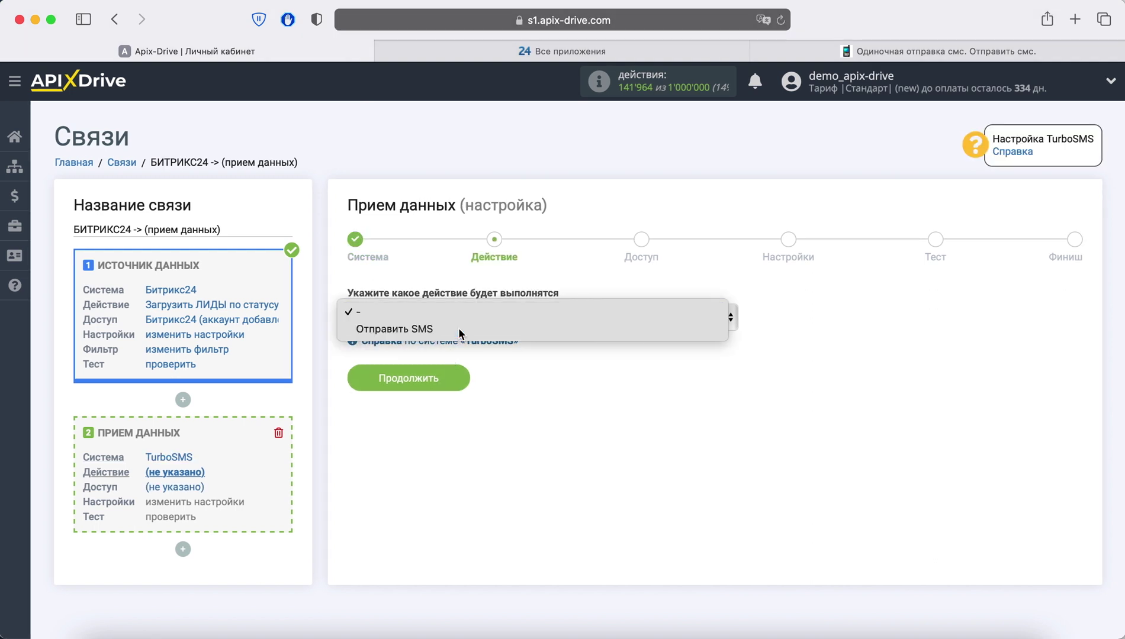
click(454, 370)
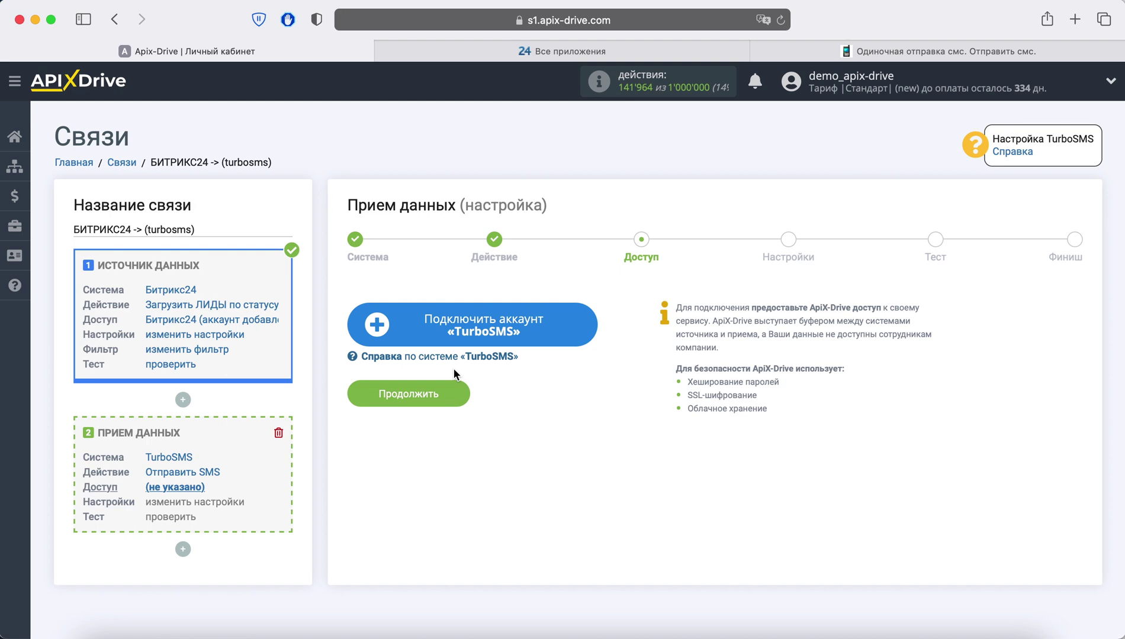
Step: Start connecting a TurboSMS account, switch to the TurboSMS site and open its API settings
click(440, 328)
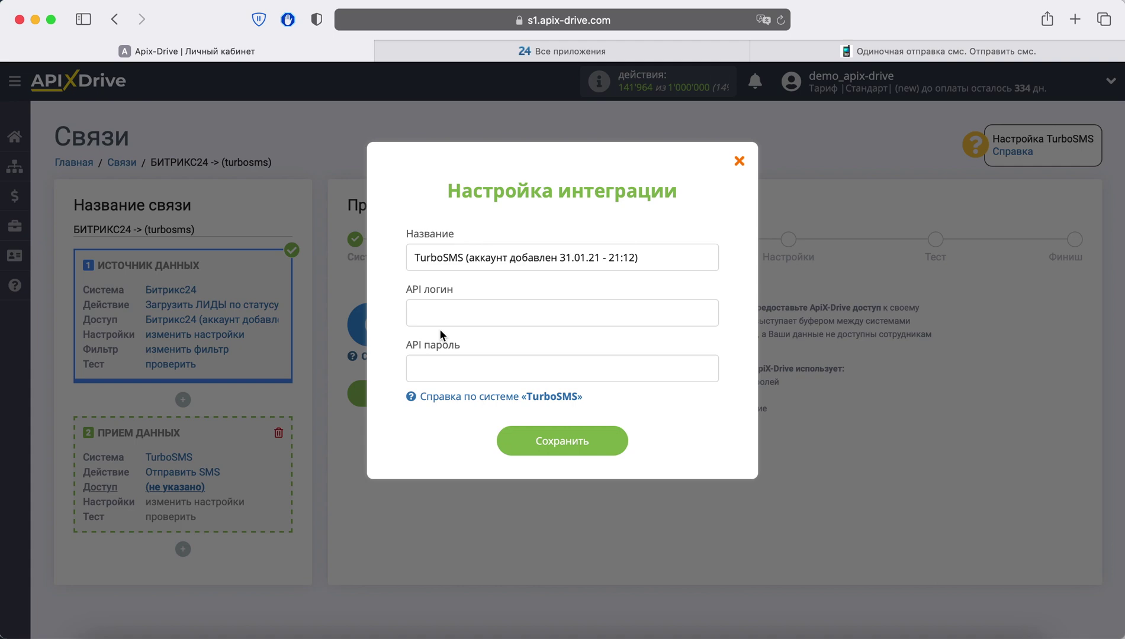
click(936, 53)
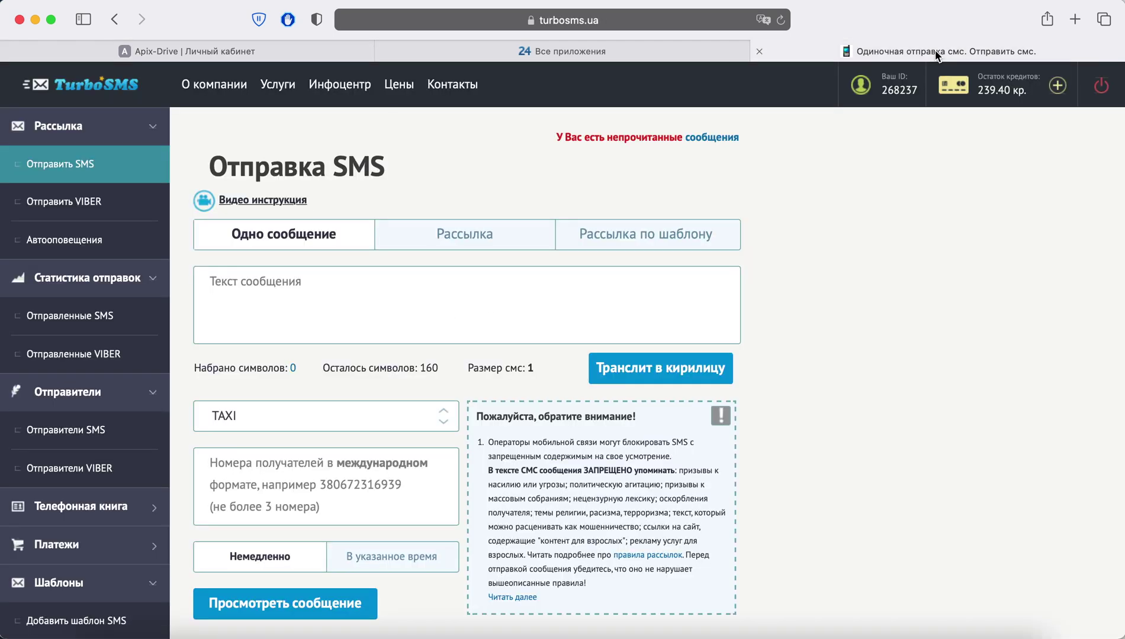
scroll(69, 436, down, 5)
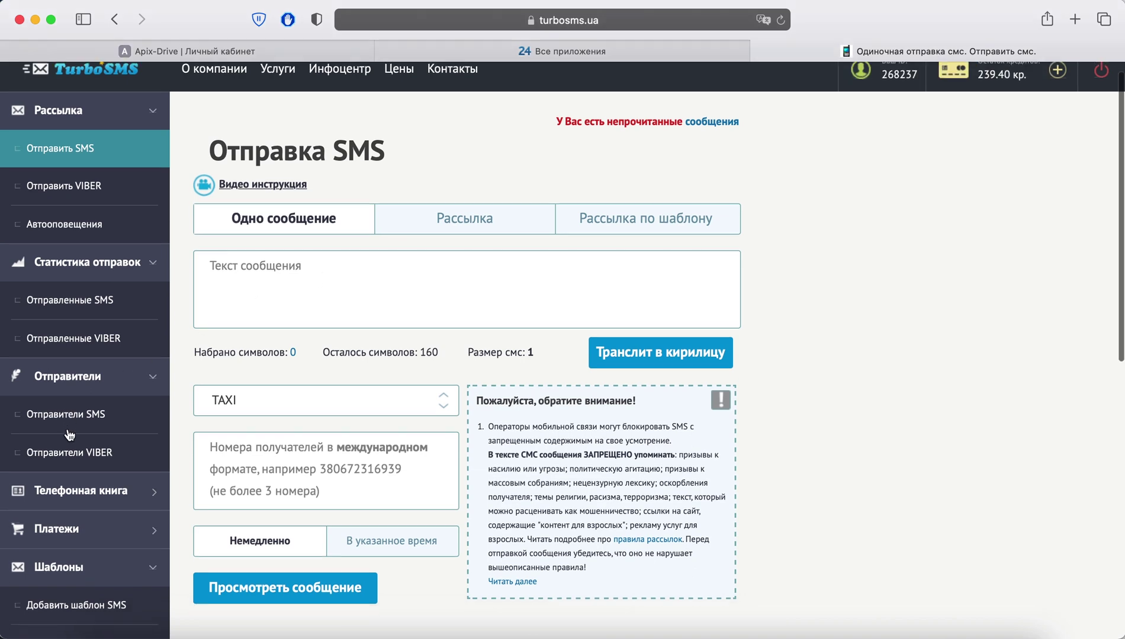
scroll(70, 435, down, 4)
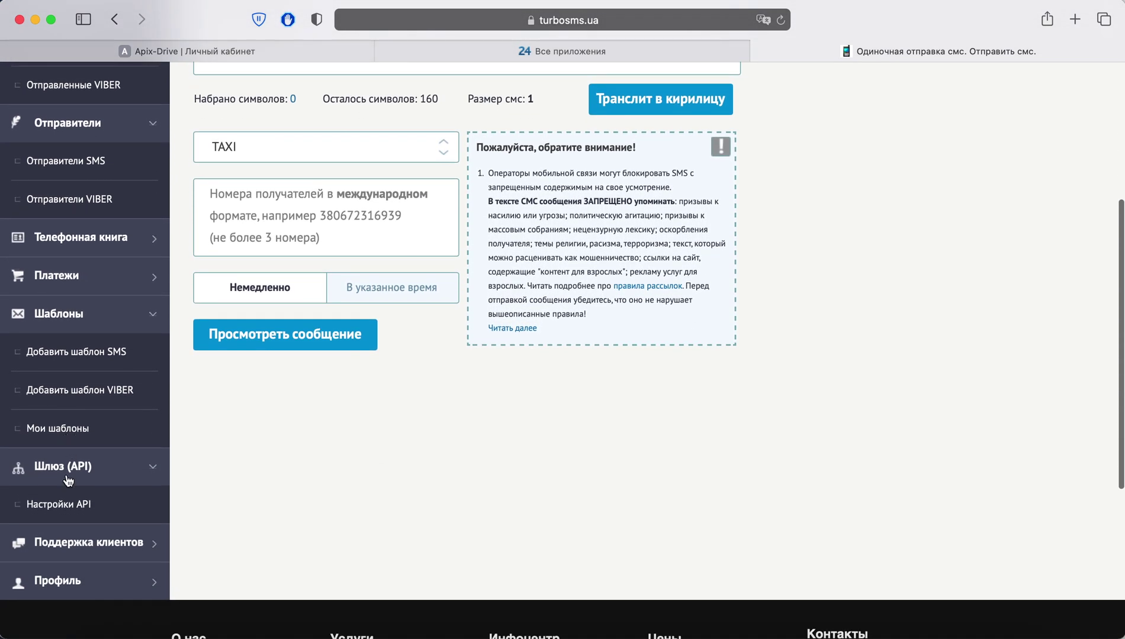
click(76, 505)
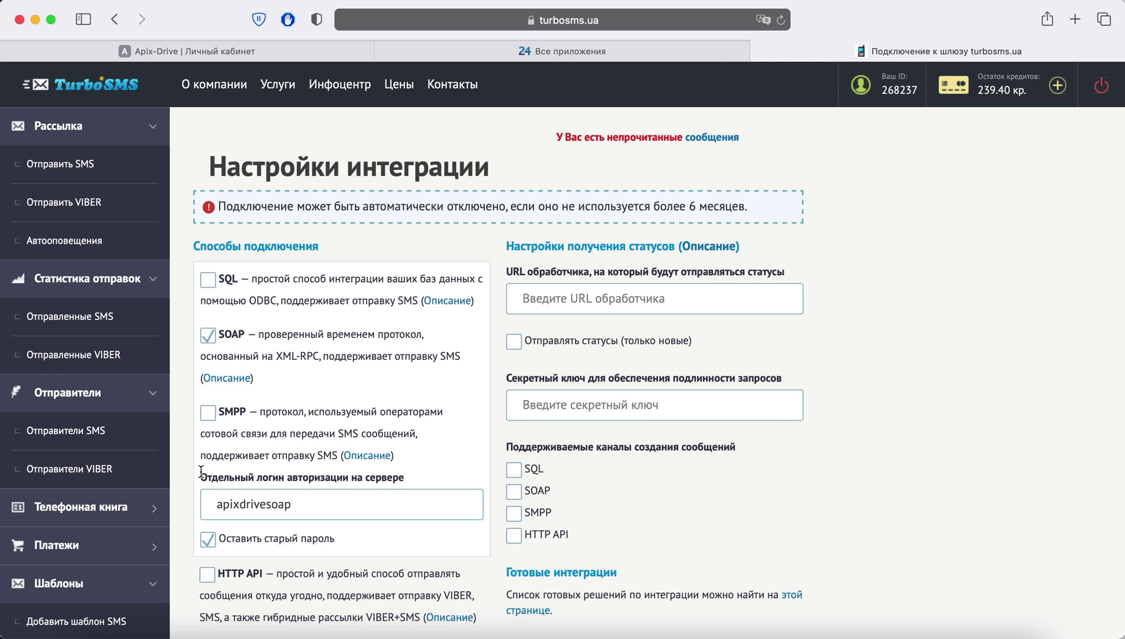
Step: Copy the separate server authorisation login from TurboSMS and paste it as the API login in the ApiX-Drive integration settings
drag(200, 477, 371, 477)
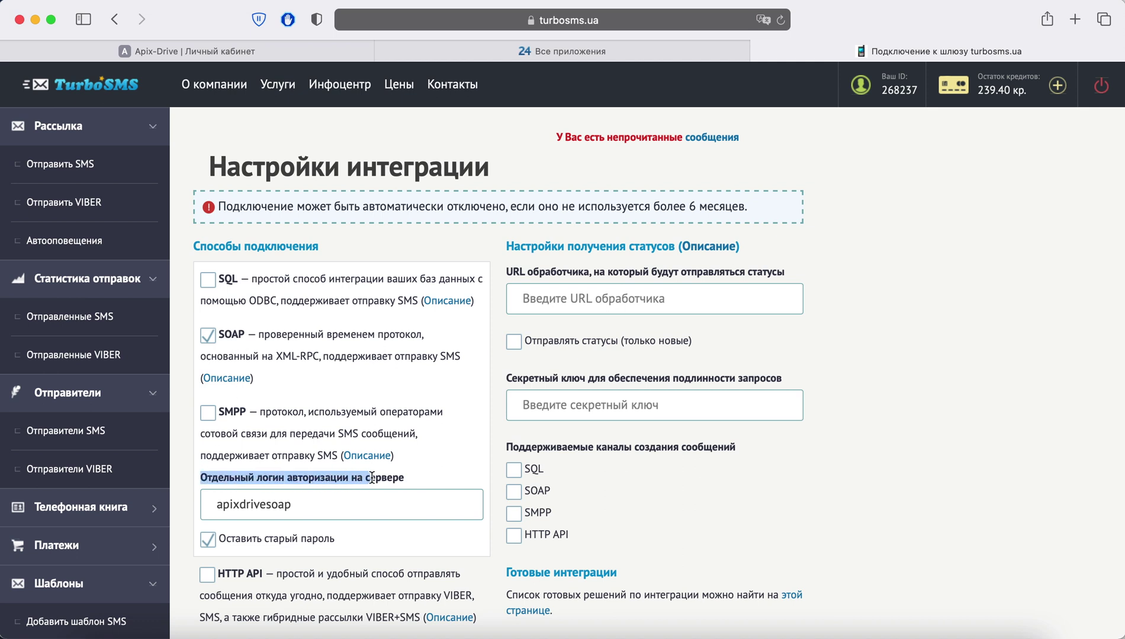
click(406, 476)
drag(293, 504, 217, 506)
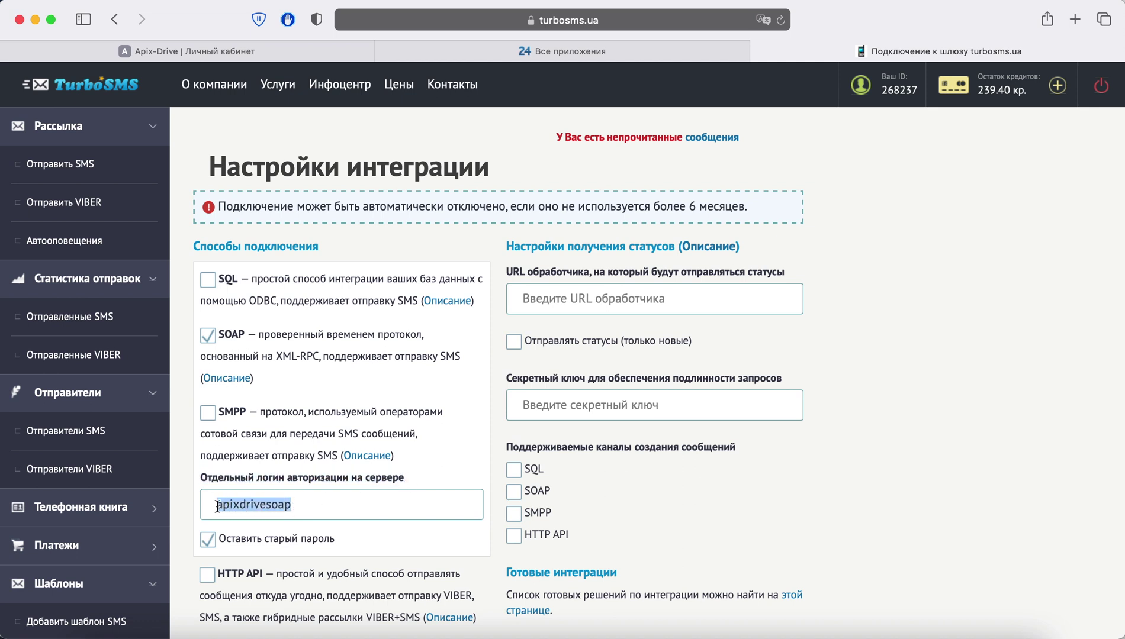
right_click(218, 506)
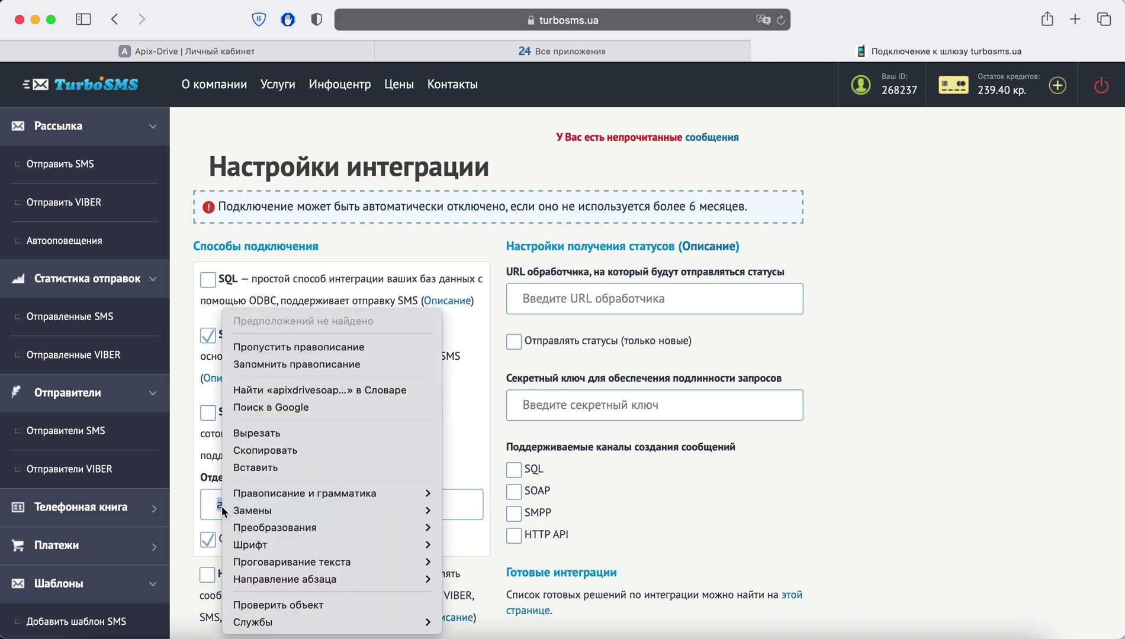
click(254, 449)
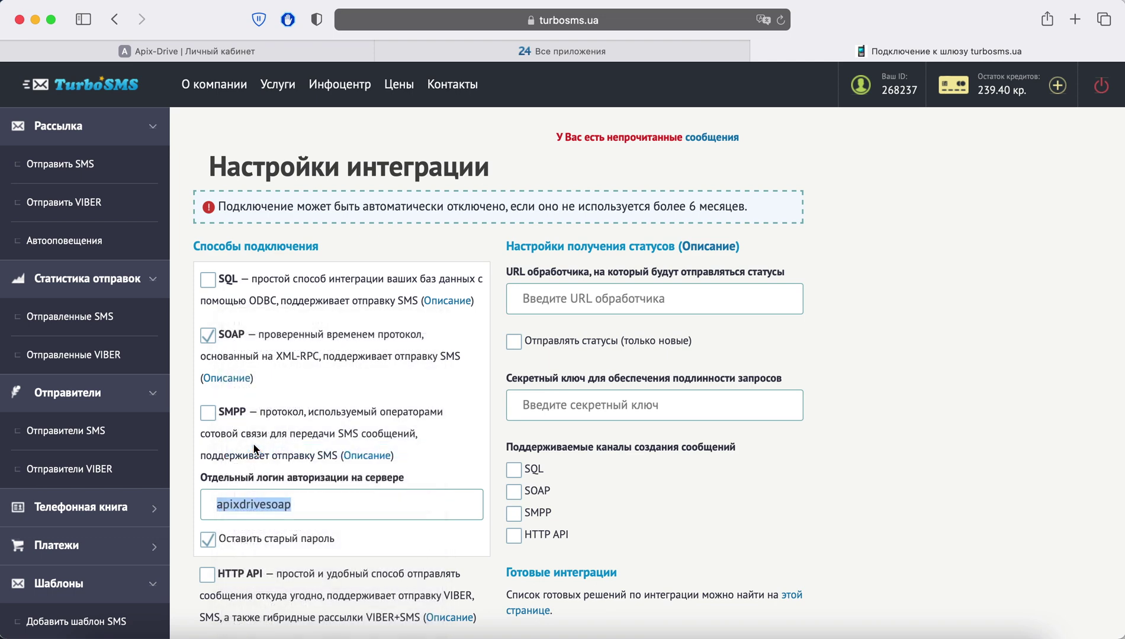
click(315, 50)
right_click(432, 314)
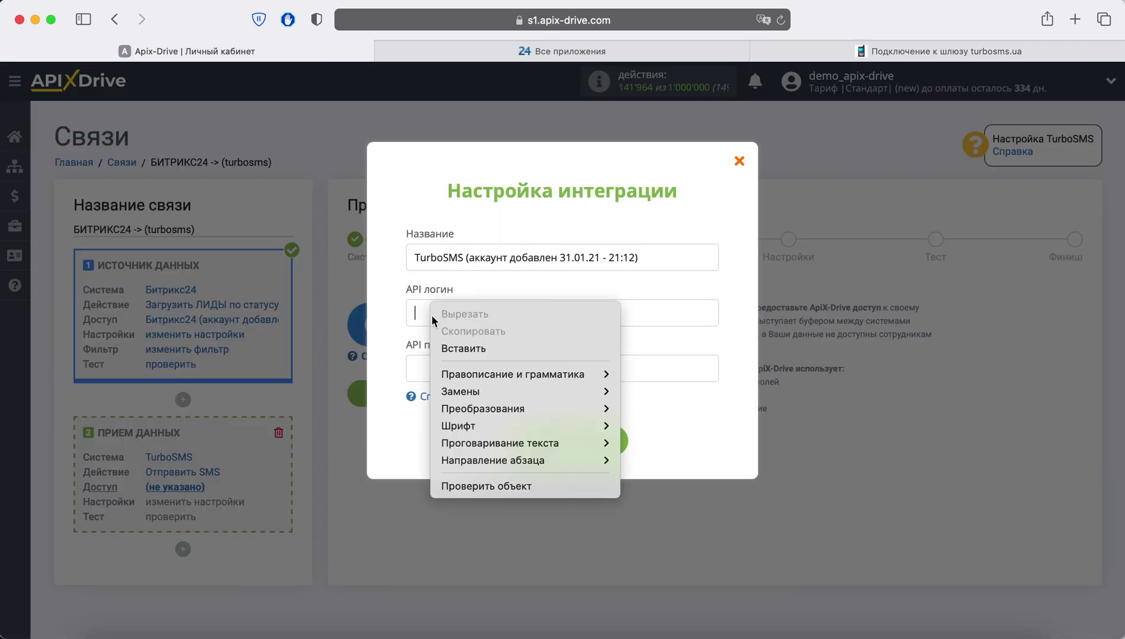
click(465, 350)
Step: Enter the TurboSMS API password in the ApiX-Drive integration settings and save the account connection
click(856, 55)
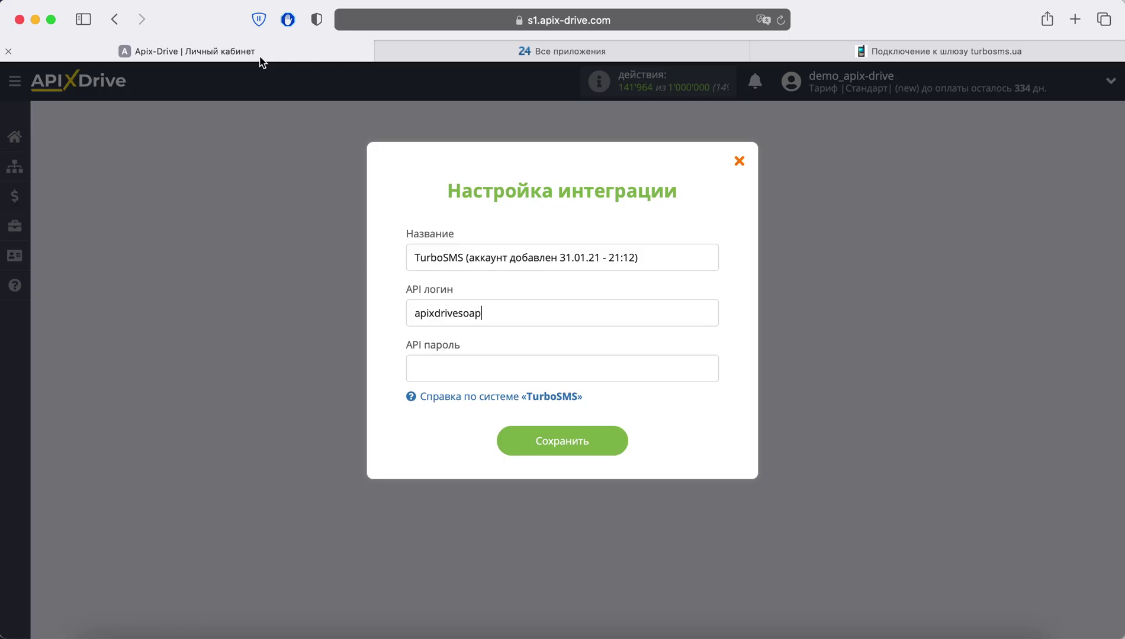
click(258, 53)
click(436, 373)
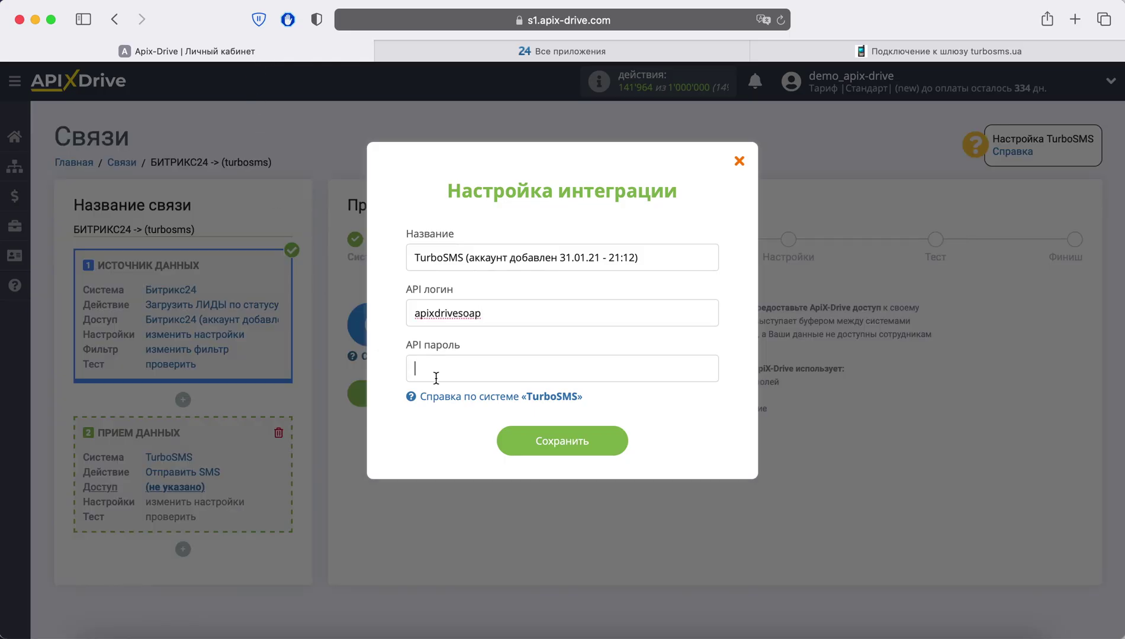
key(super+v)
click(612, 447)
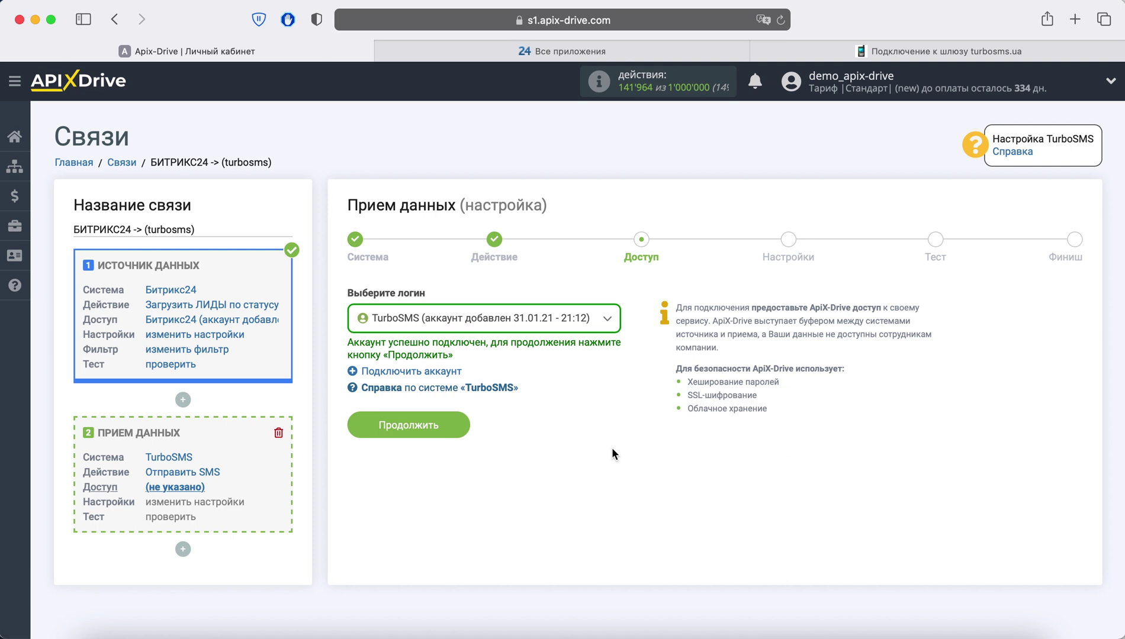
Step: Examine the fields for setting a new server authorisation password in TurboSMS, leaving the old password in use
click(909, 54)
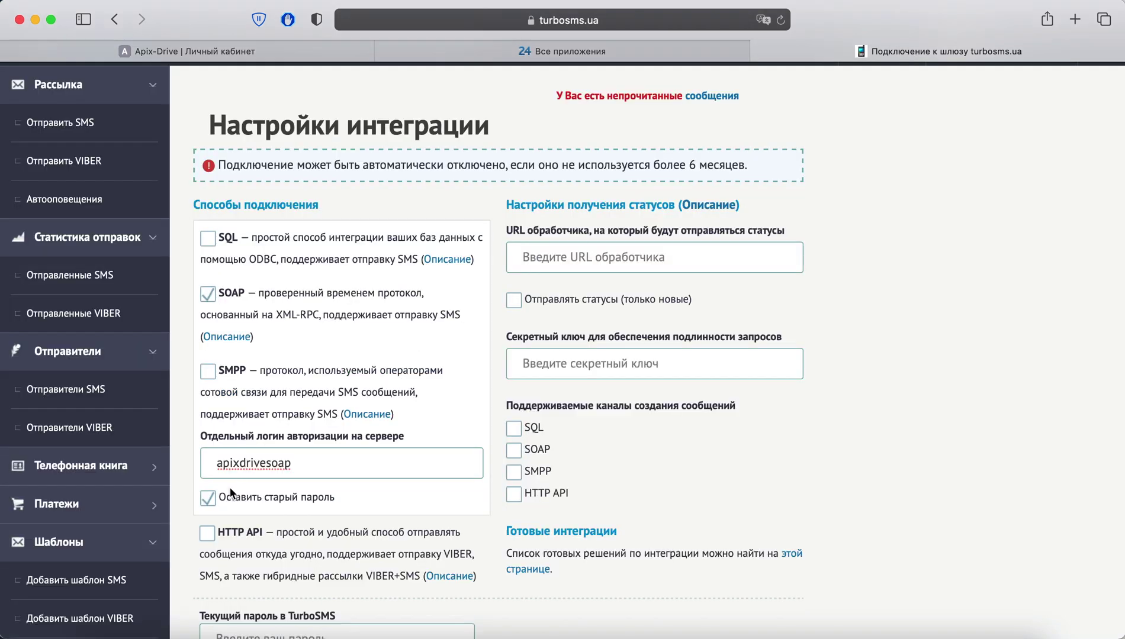
click(208, 499)
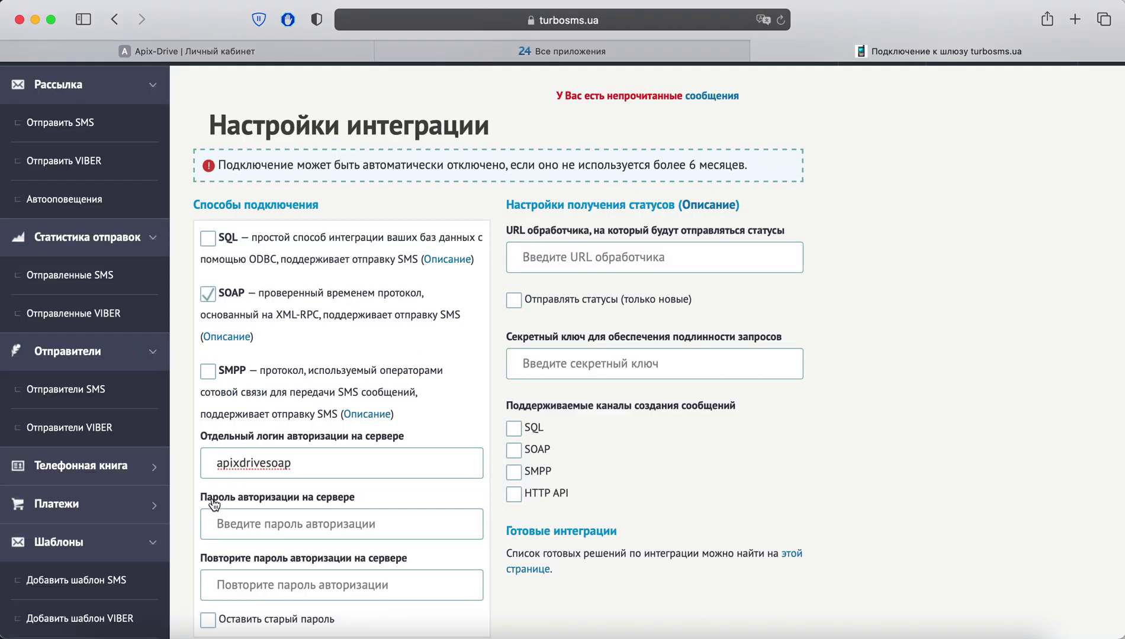
scroll(215, 504, down, 3)
click(240, 428)
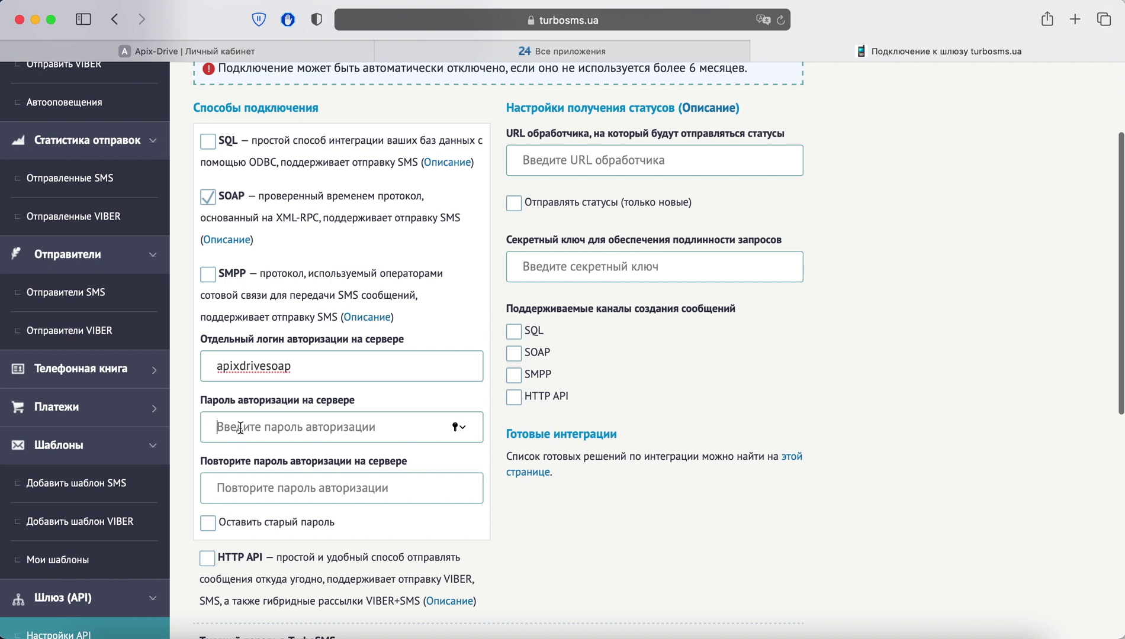
click(407, 486)
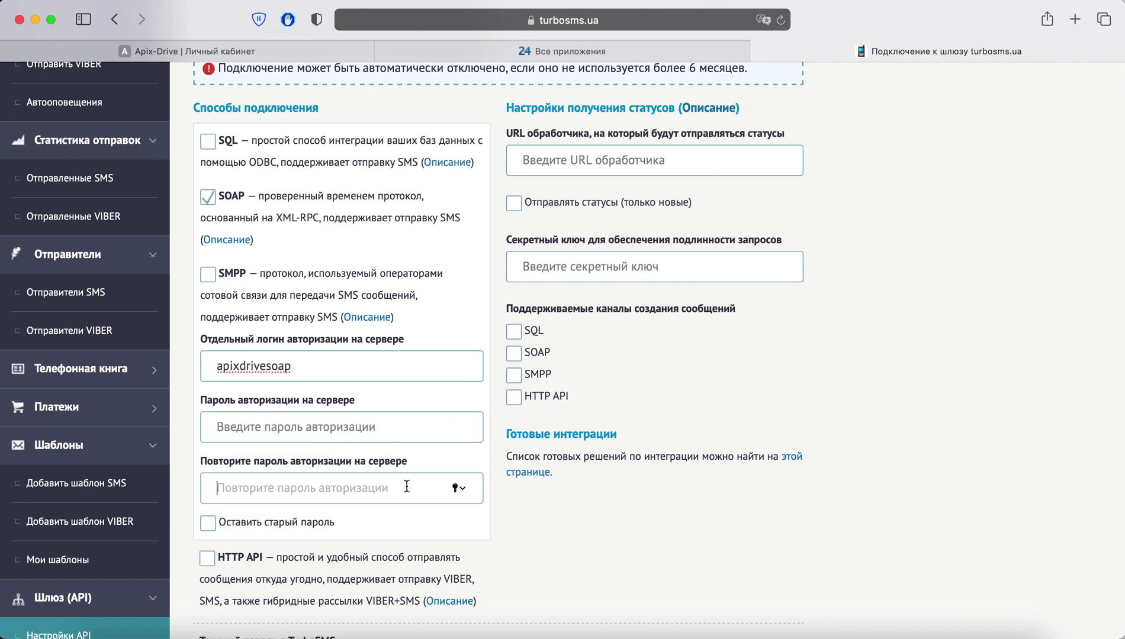
click(209, 523)
Step: Return to ApiX-Drive, continue with the connected TurboSMS account and assign the Битрикс24 «Телефон» variable as the recipient's phone number
click(274, 56)
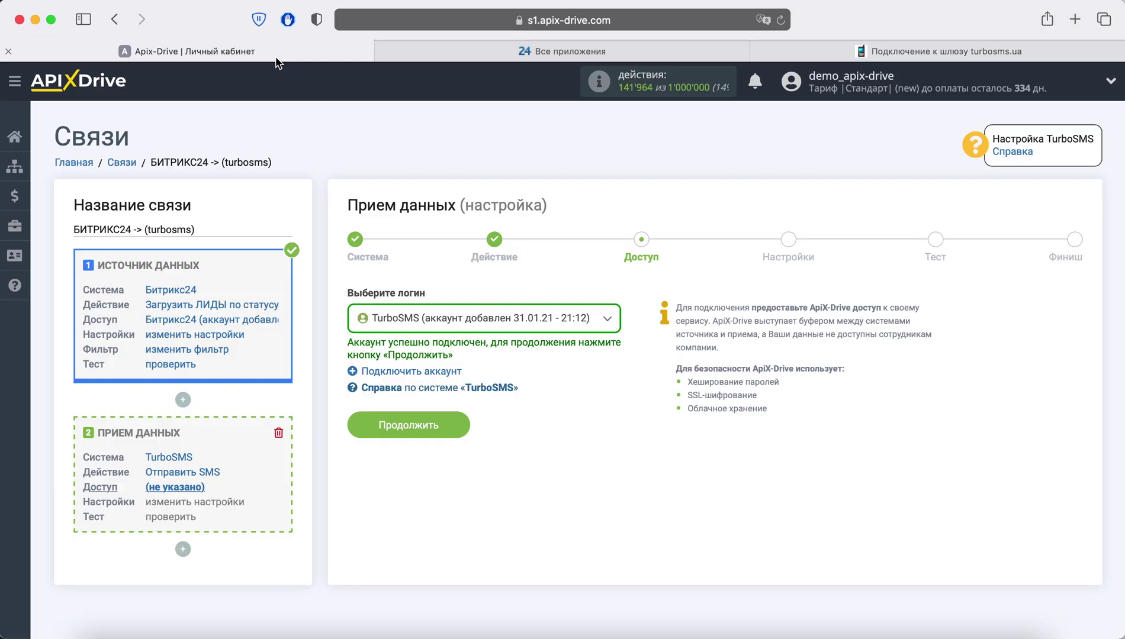
click(444, 425)
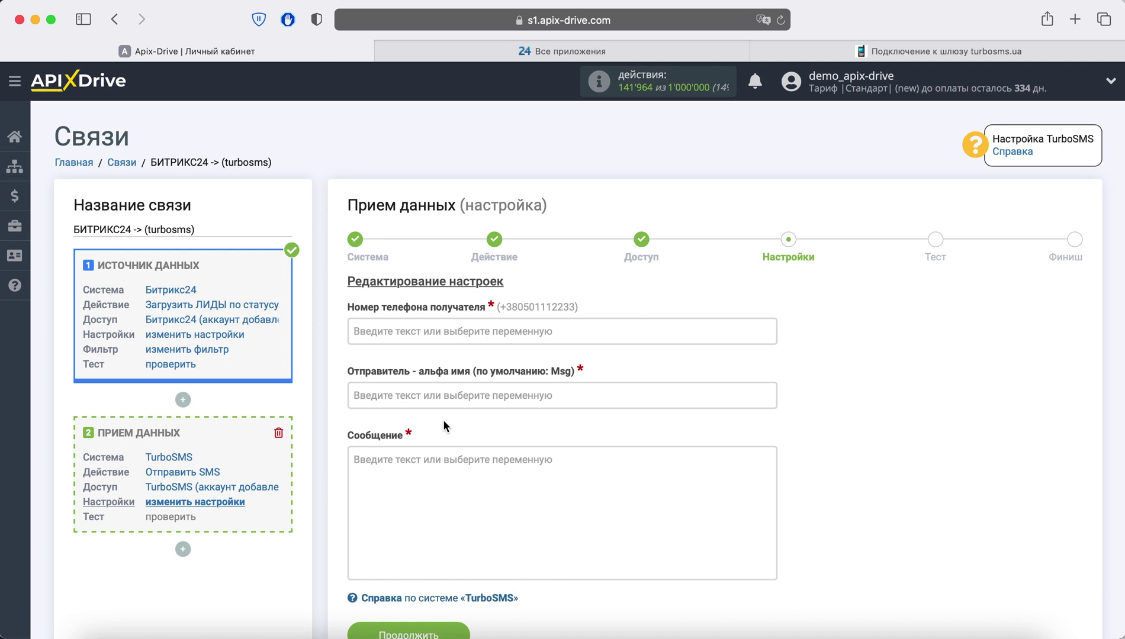
click(434, 331)
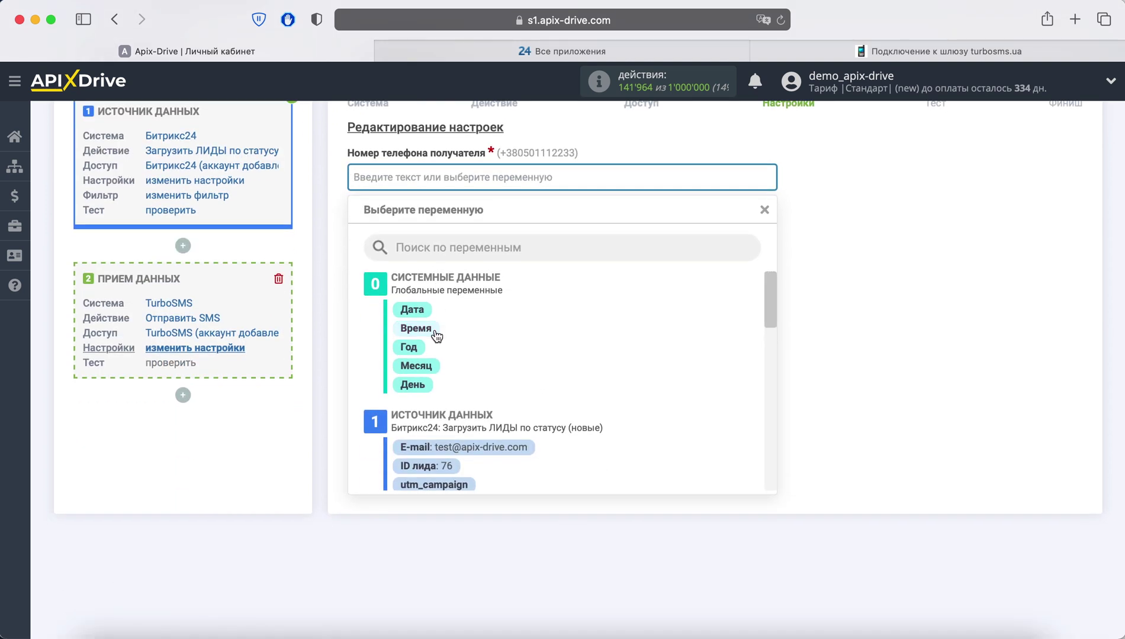
scroll(436, 336, down, 5)
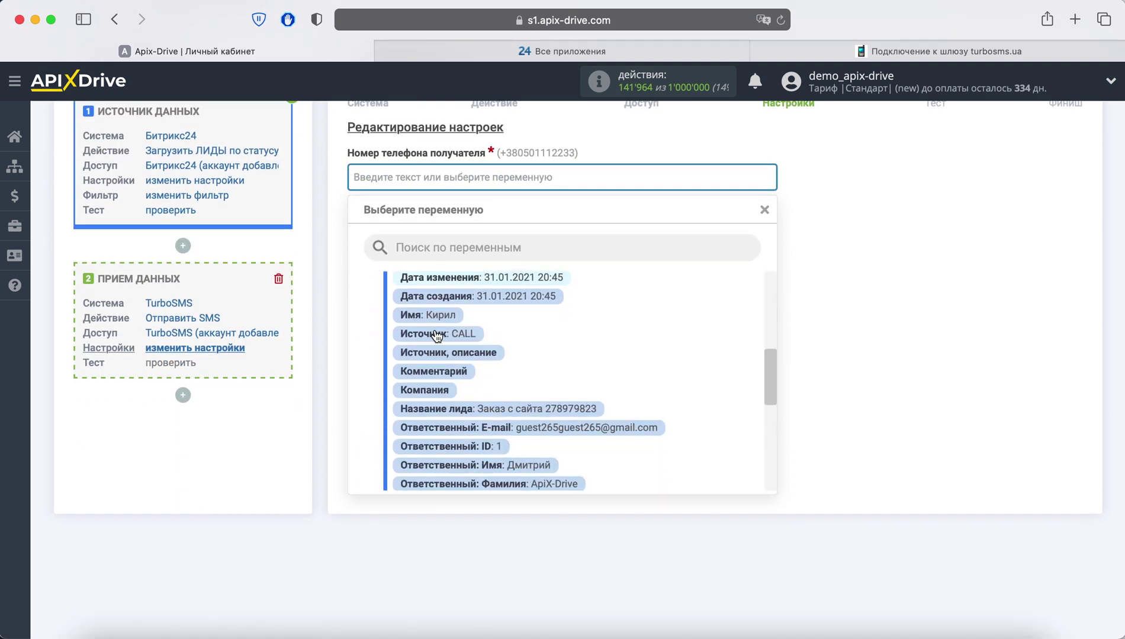
scroll(436, 336, down, 4)
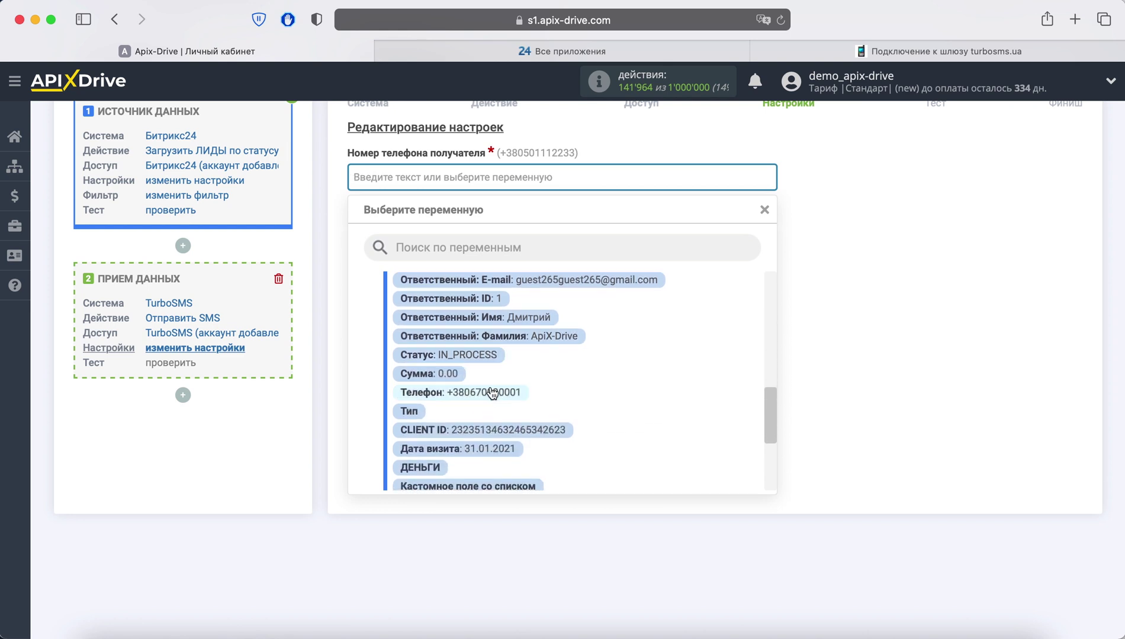
click(492, 392)
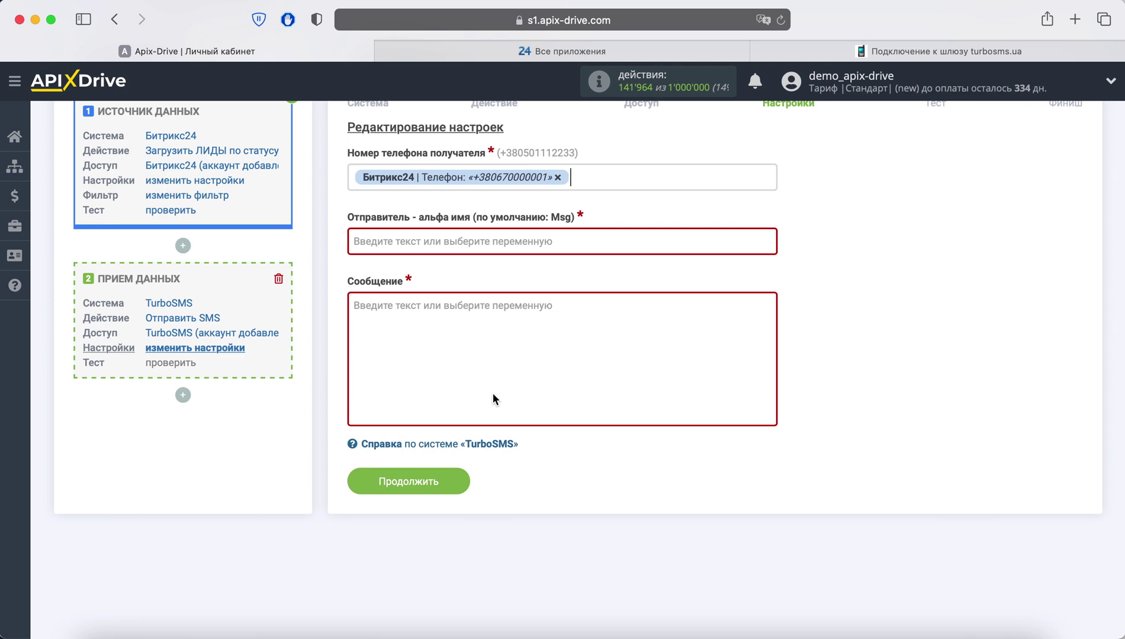
Step: Switch to TurboSMS and look through its SMS senders page and the sender names offered for sending a single message
click(918, 47)
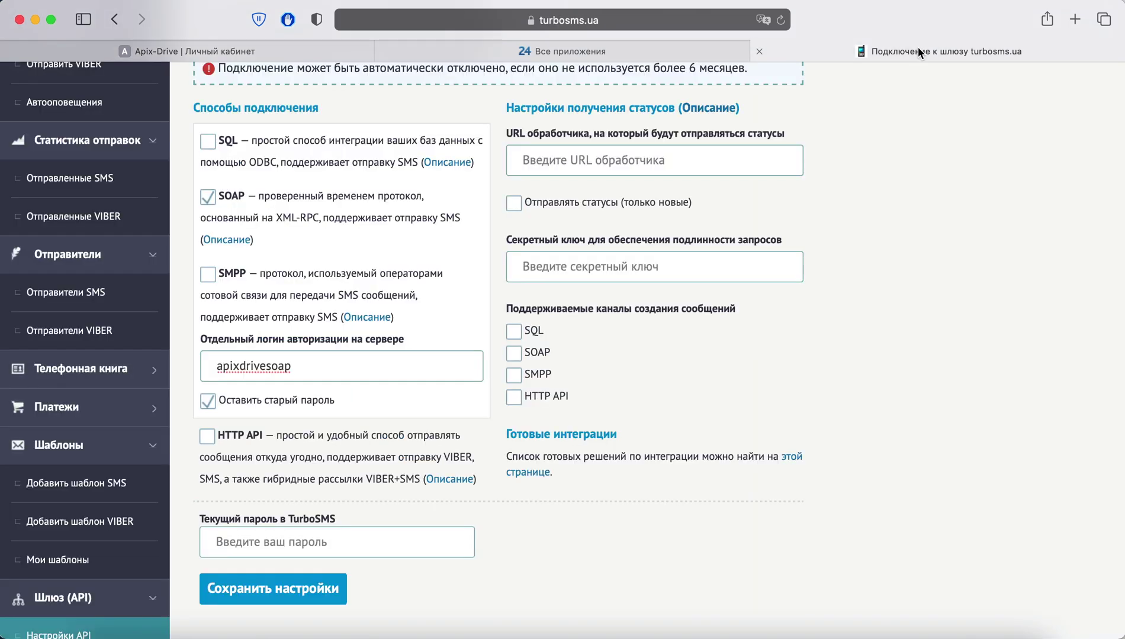
click(125, 291)
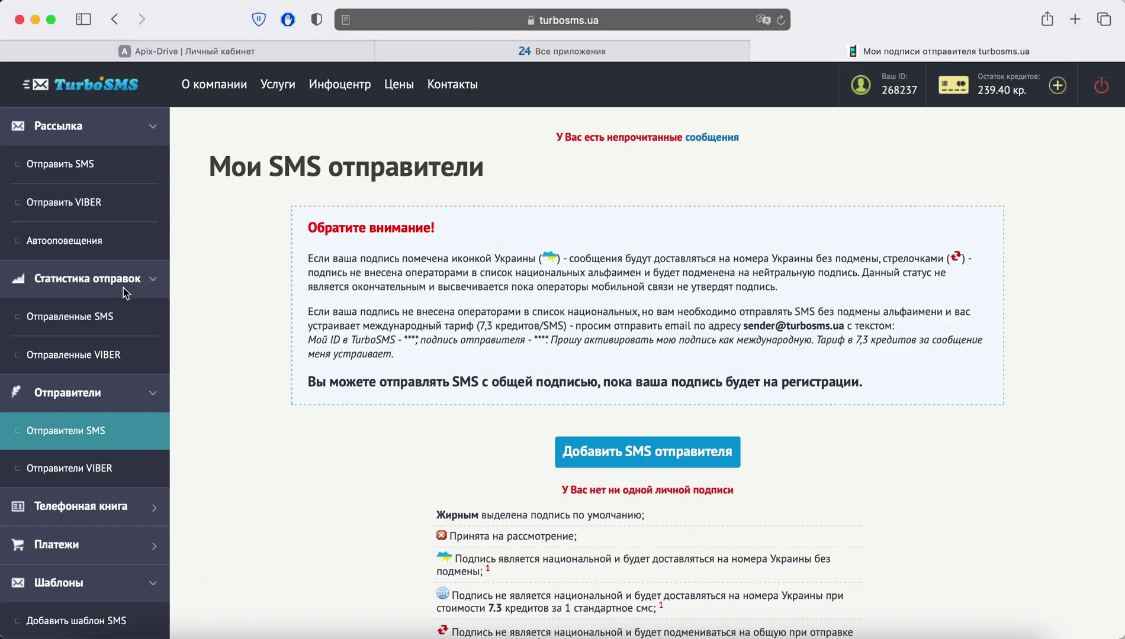
click(118, 173)
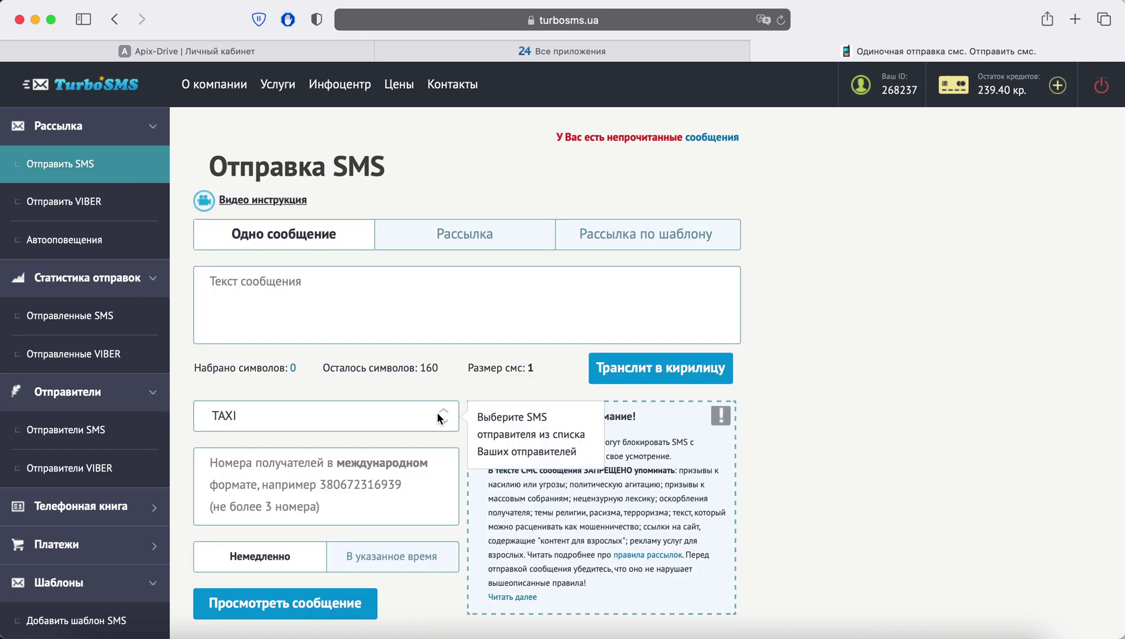
click(438, 415)
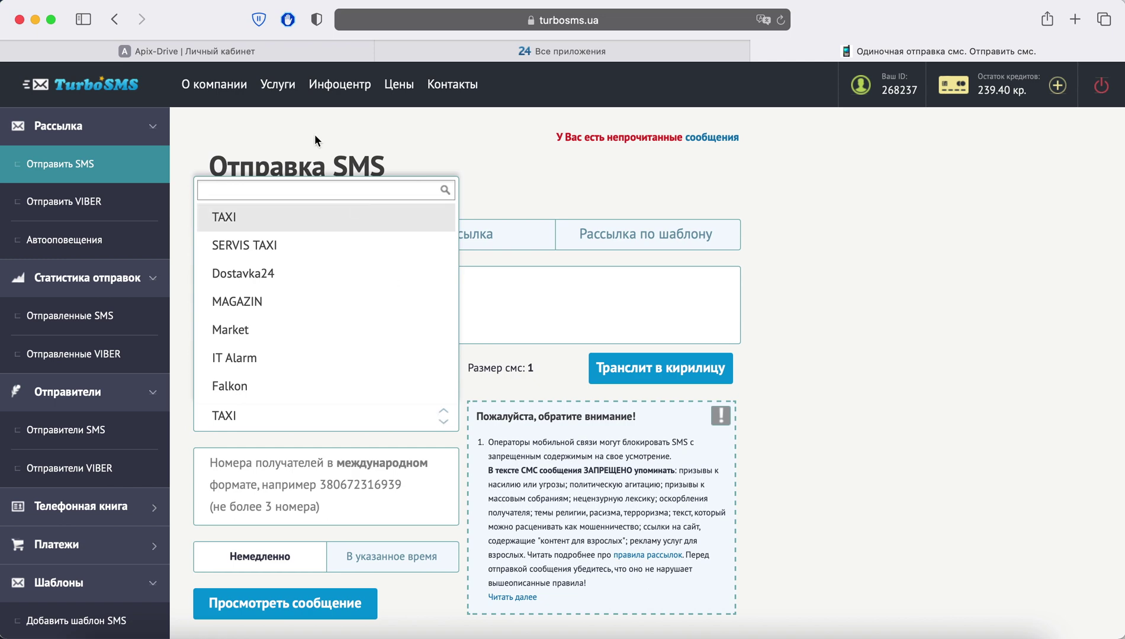
Step: Return to ApiX-Drive and set the sender alpha name to Dostavka24
click(302, 52)
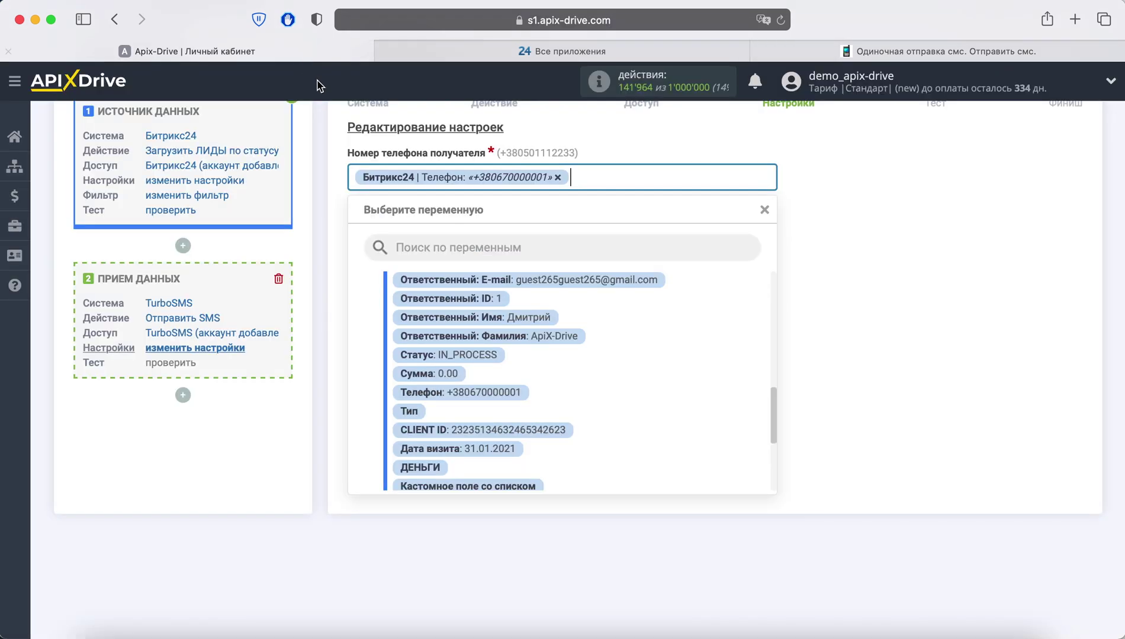
click(826, 237)
click(497, 240)
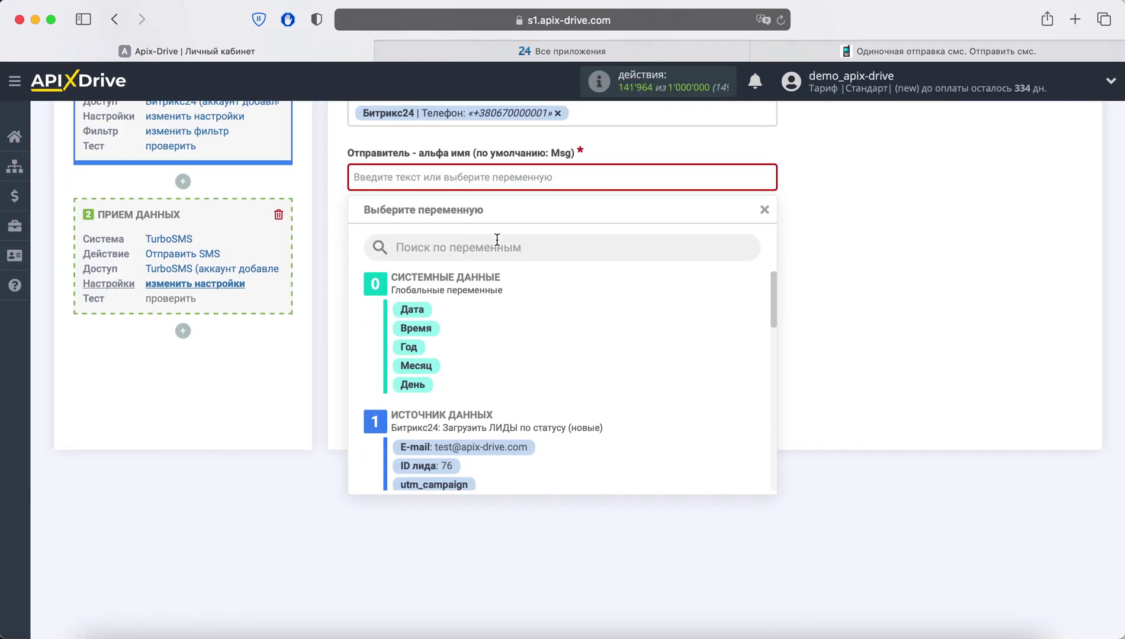
text(Dostavka)
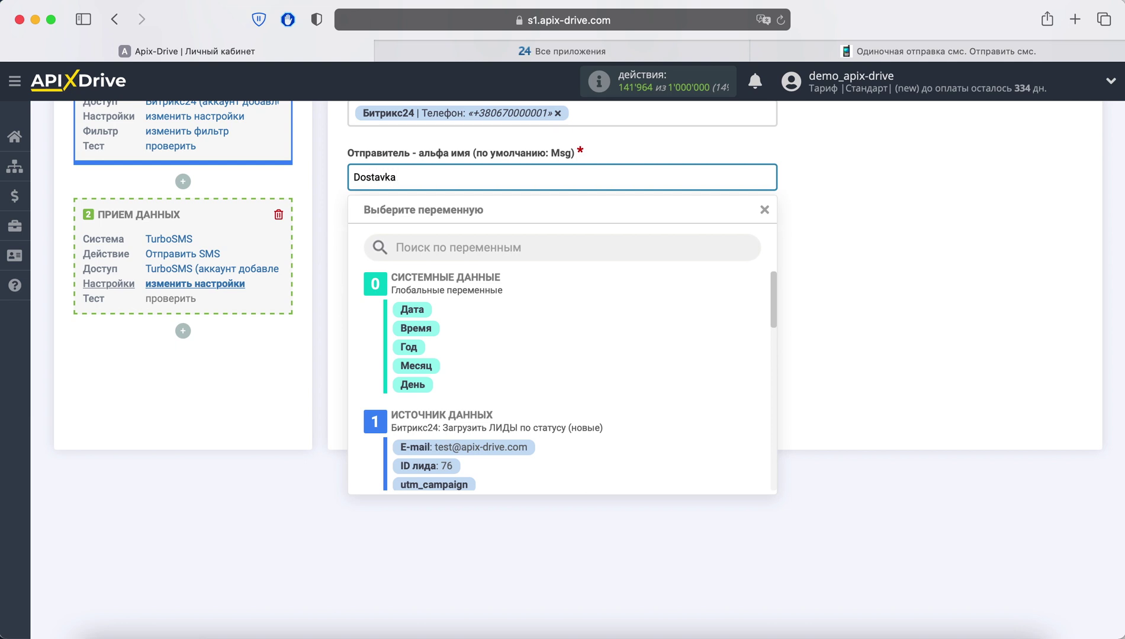
text(24)
click(809, 221)
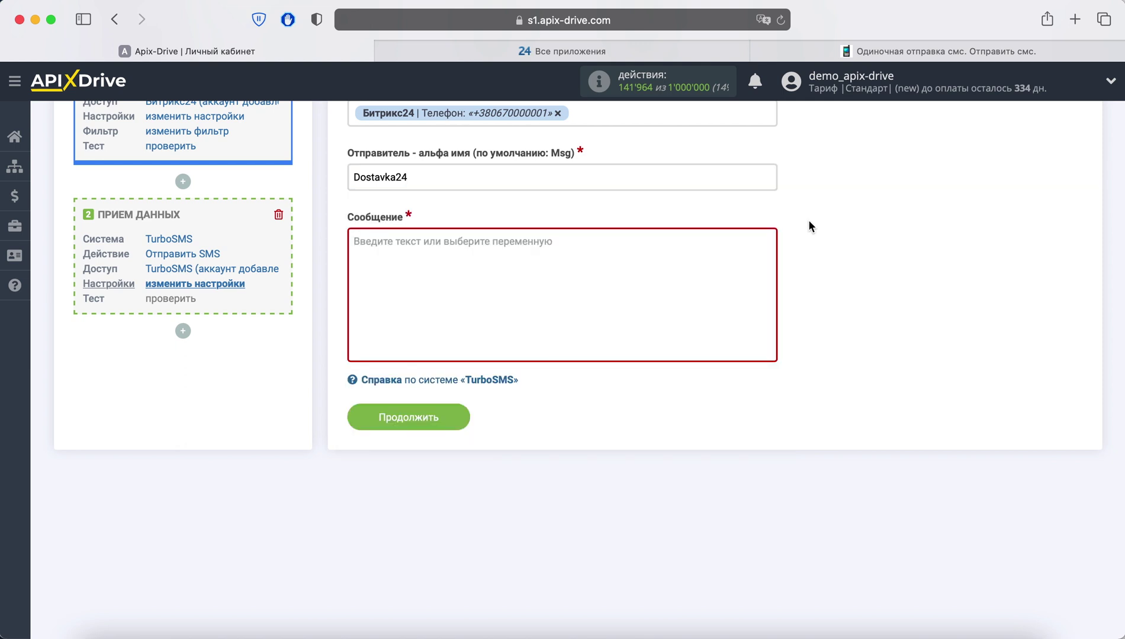
Step: Begin the SMS message with the greeting «Здравствуйте,» followed by the Битрикс24 «Имя» variable and an exclamation mark
click(417, 238)
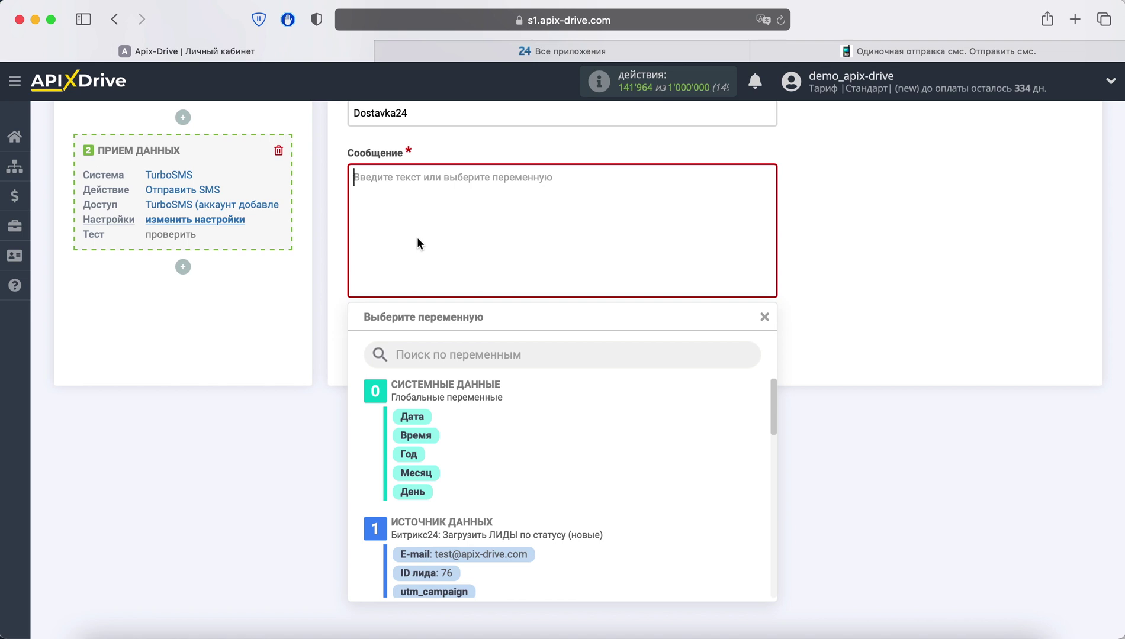
text(Здра)
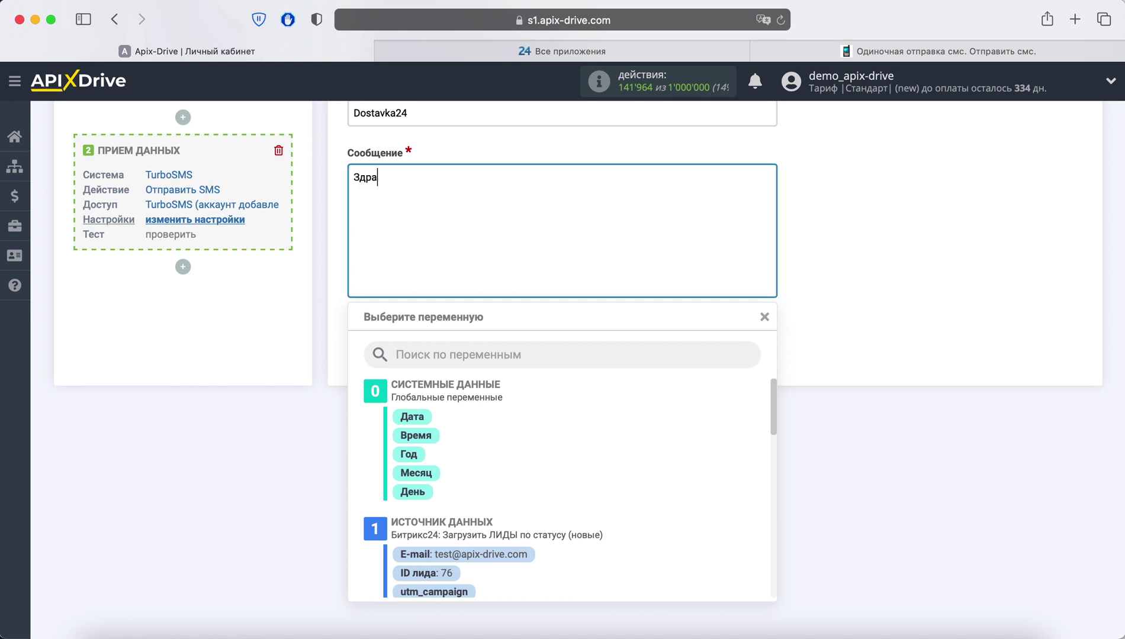
text(вствуйте,)
scroll(600, 506, down, 5)
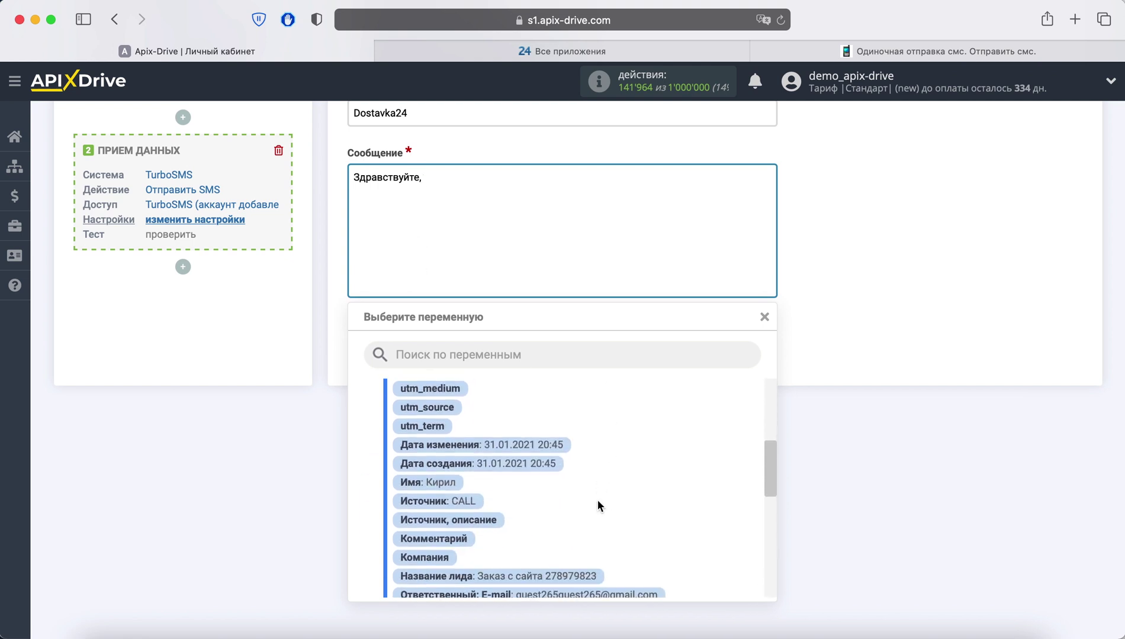
click(413, 482)
text(!)
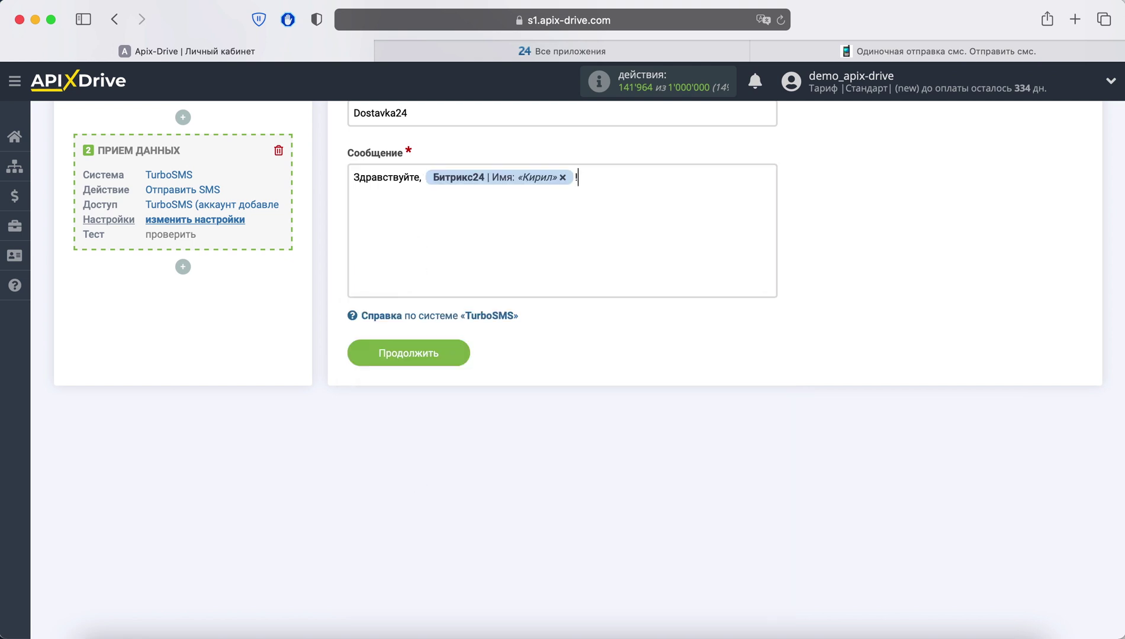
Step: Add the message lines «Ваш заказ передан в службу доставки!» and «Спасибо!» below the greeting
key(Return)
text(Ваш )
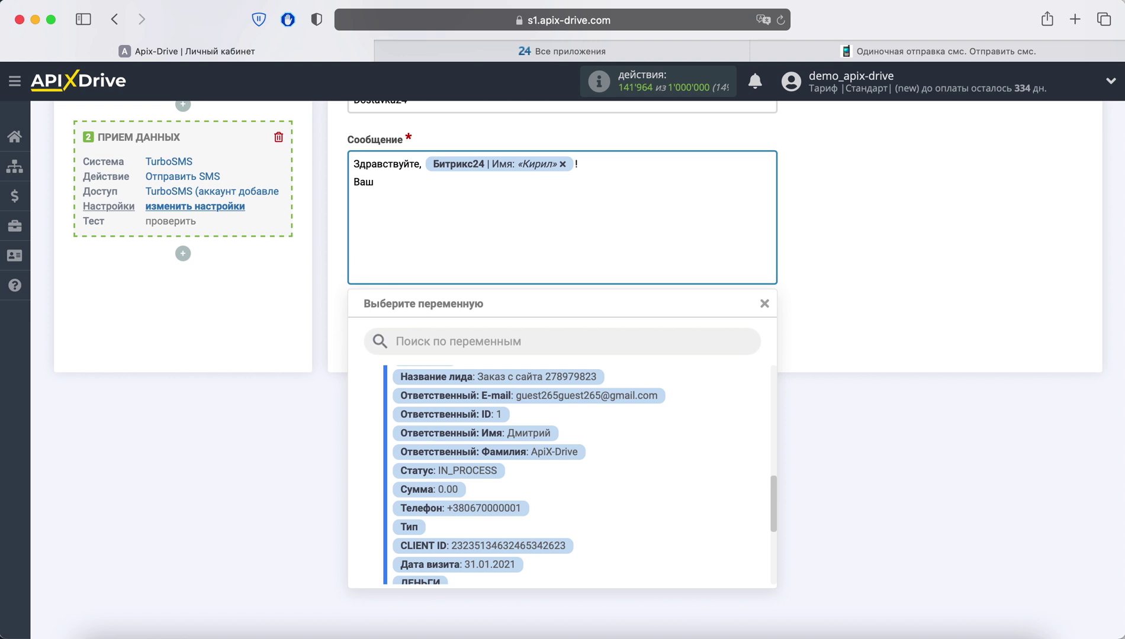
text(заказ передан в служ)
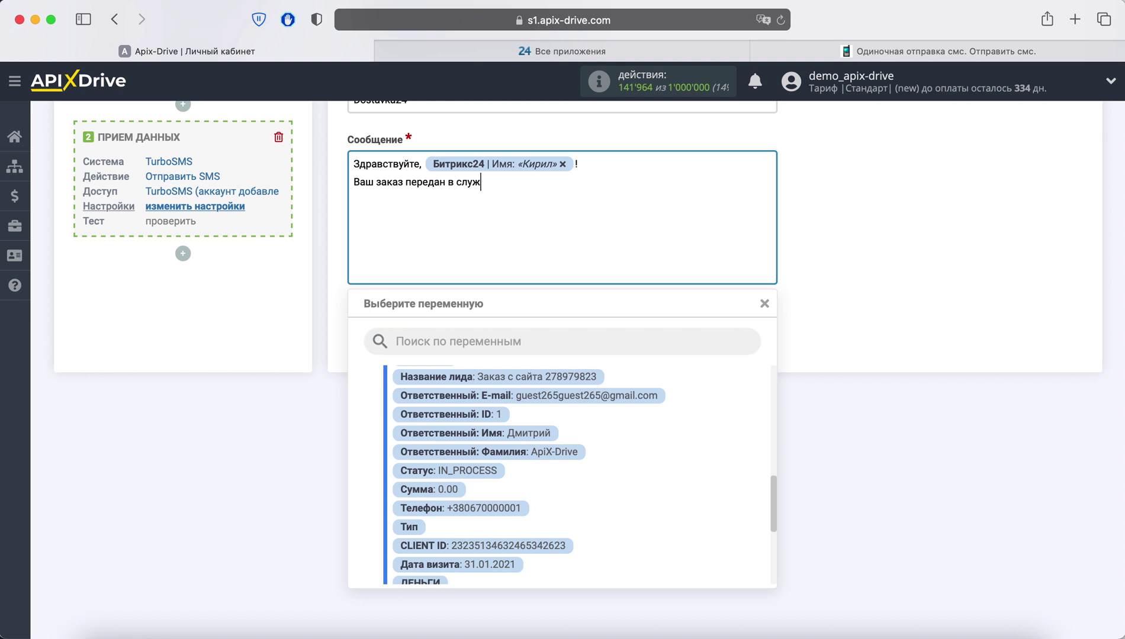
text(бу доставки!)
key(Return)
text(Спасибо!)
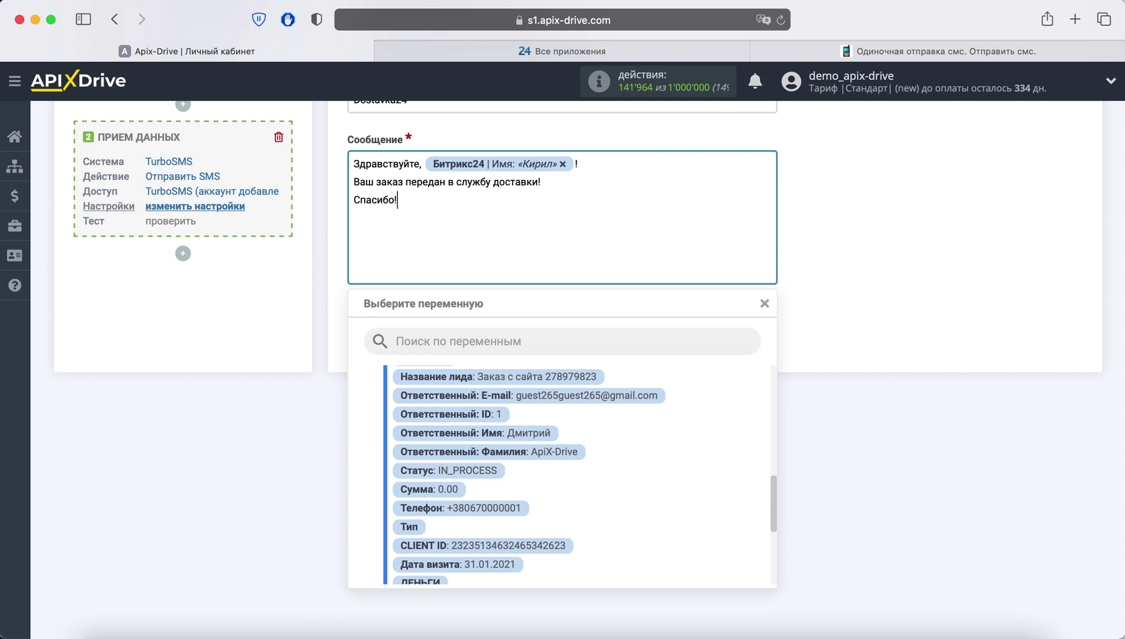
Step: Accept the message settings and send the test data to TurboSMS
click(848, 173)
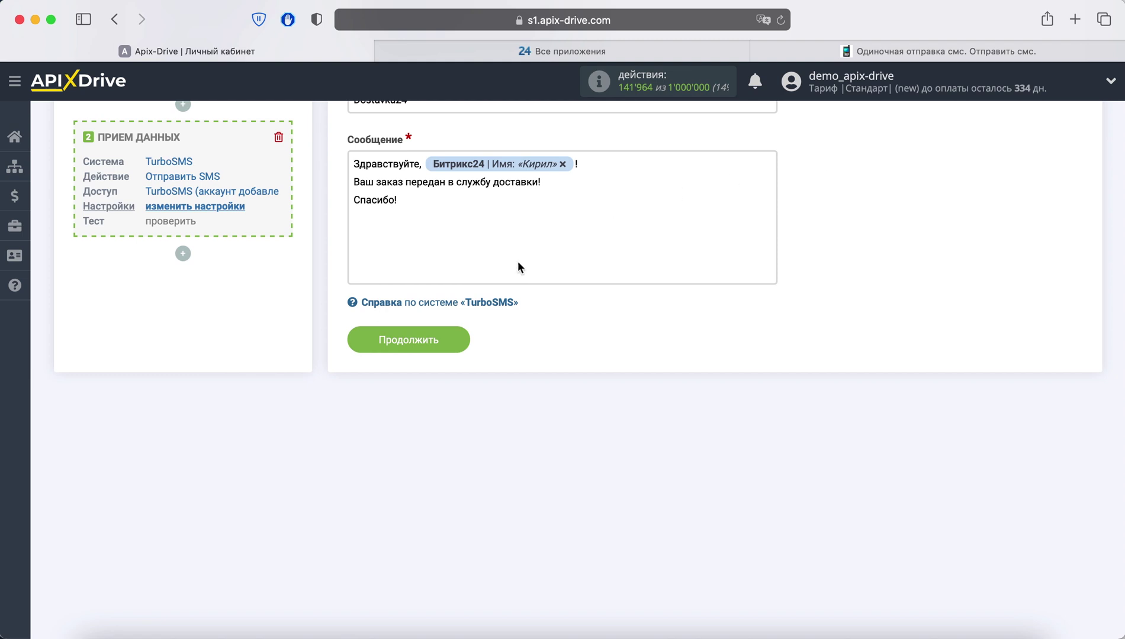
click(436, 348)
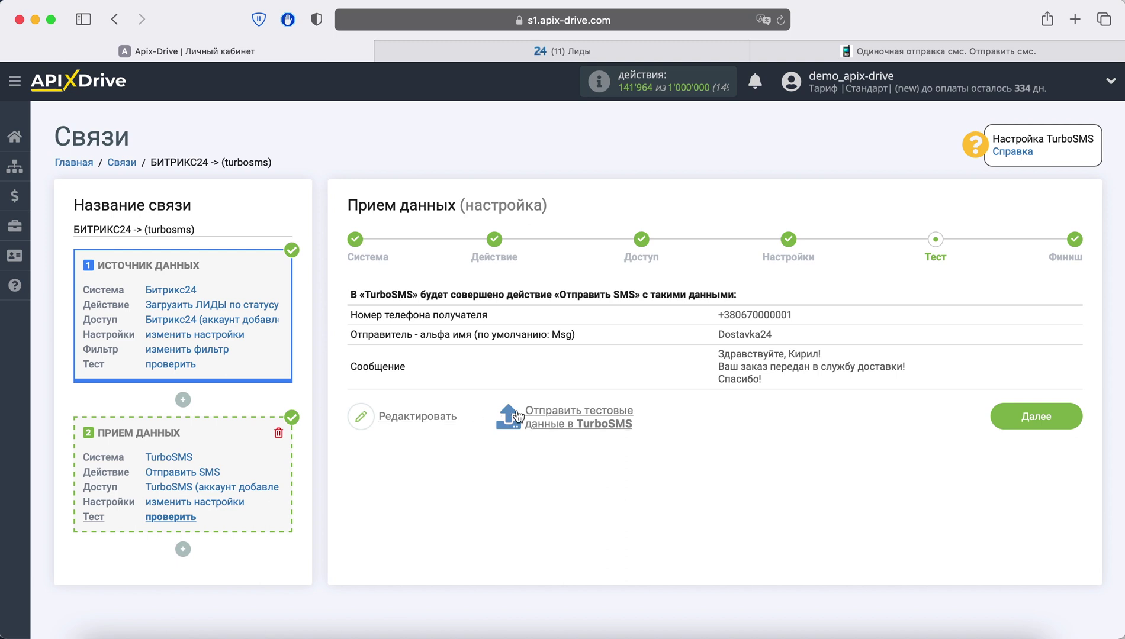
click(565, 417)
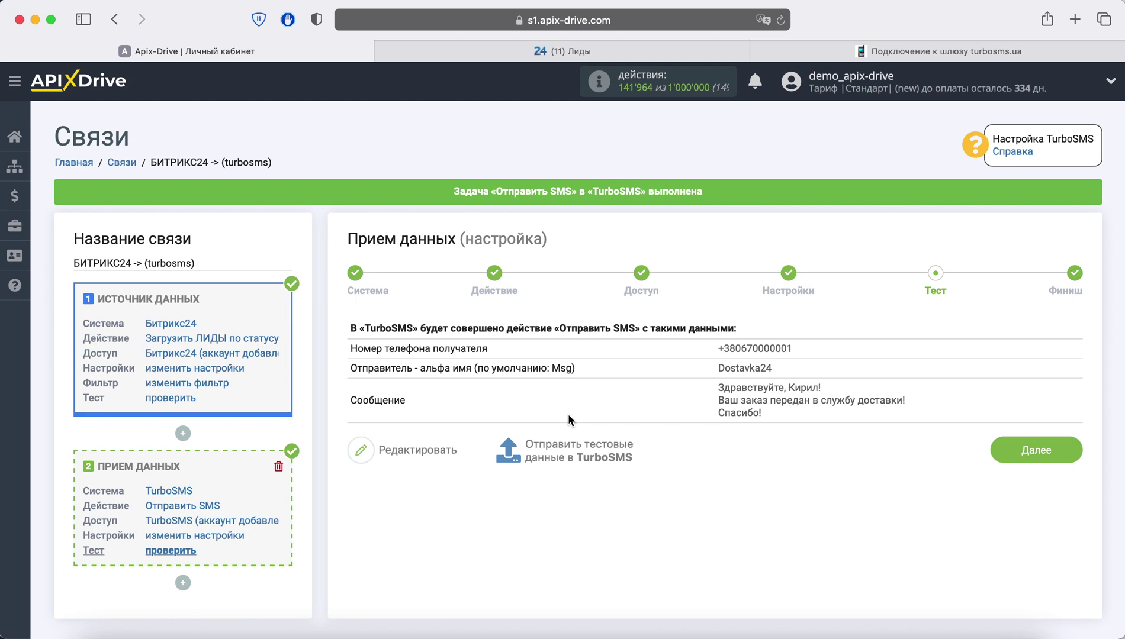
Step: Switch to TurboSMS and check the test message in the «Отправленные SMS» delivery report
click(893, 47)
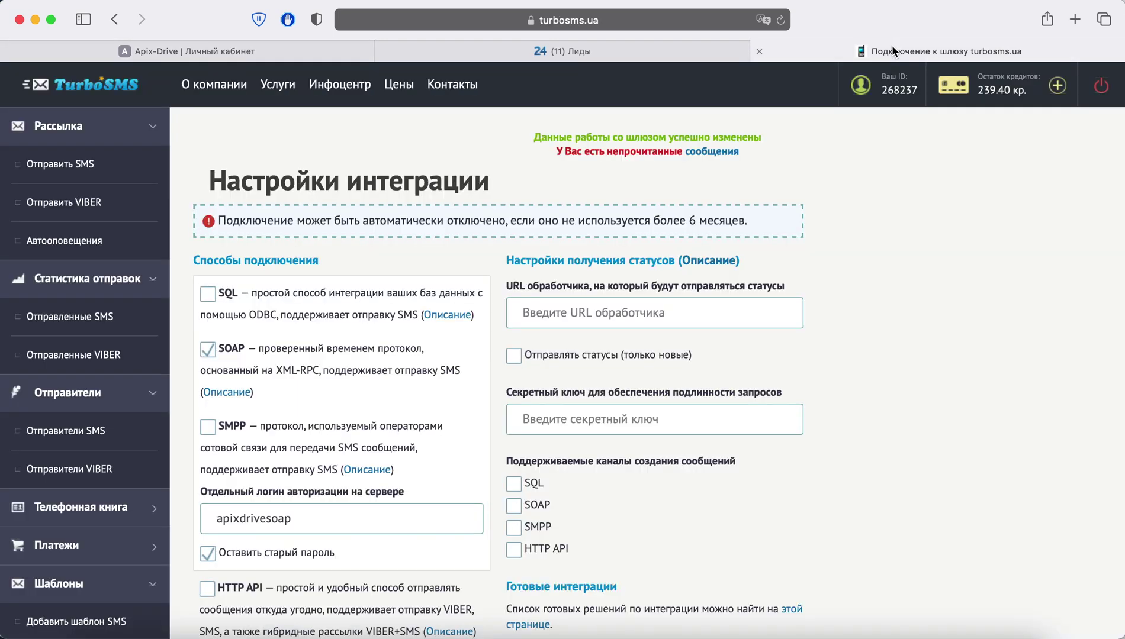
click(83, 326)
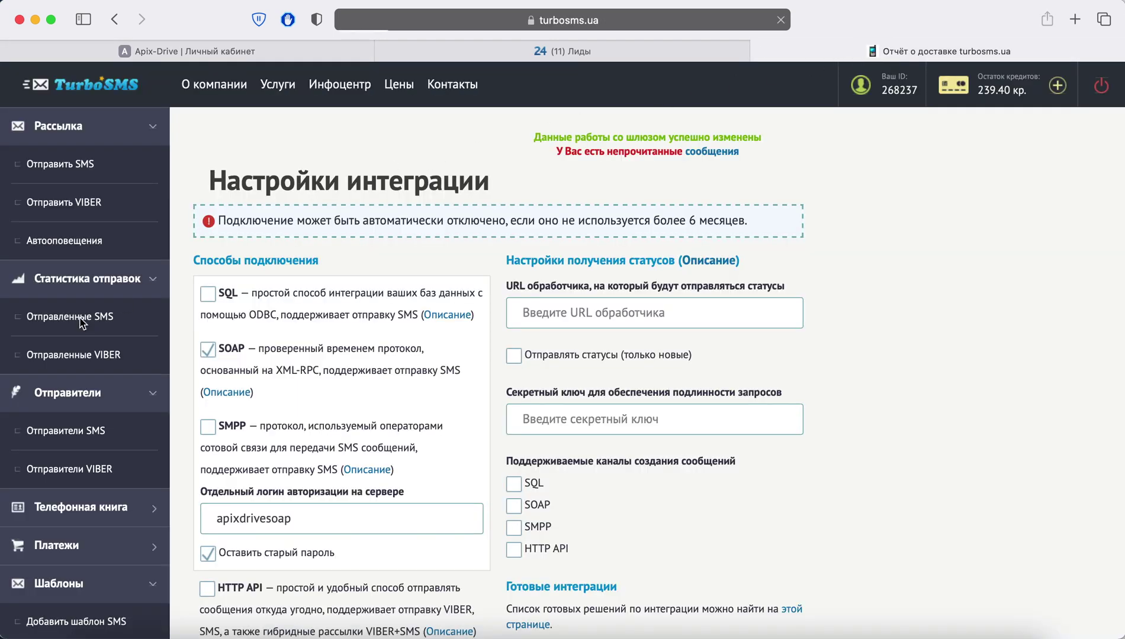
scroll(673, 366, down, 6)
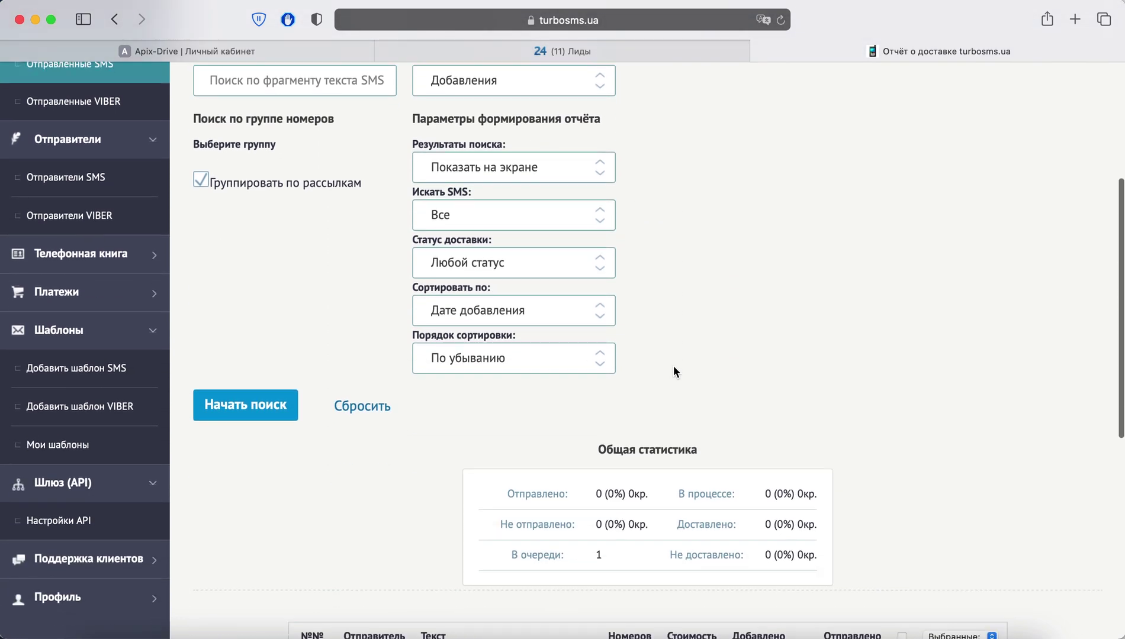
scroll(673, 366, down, 2)
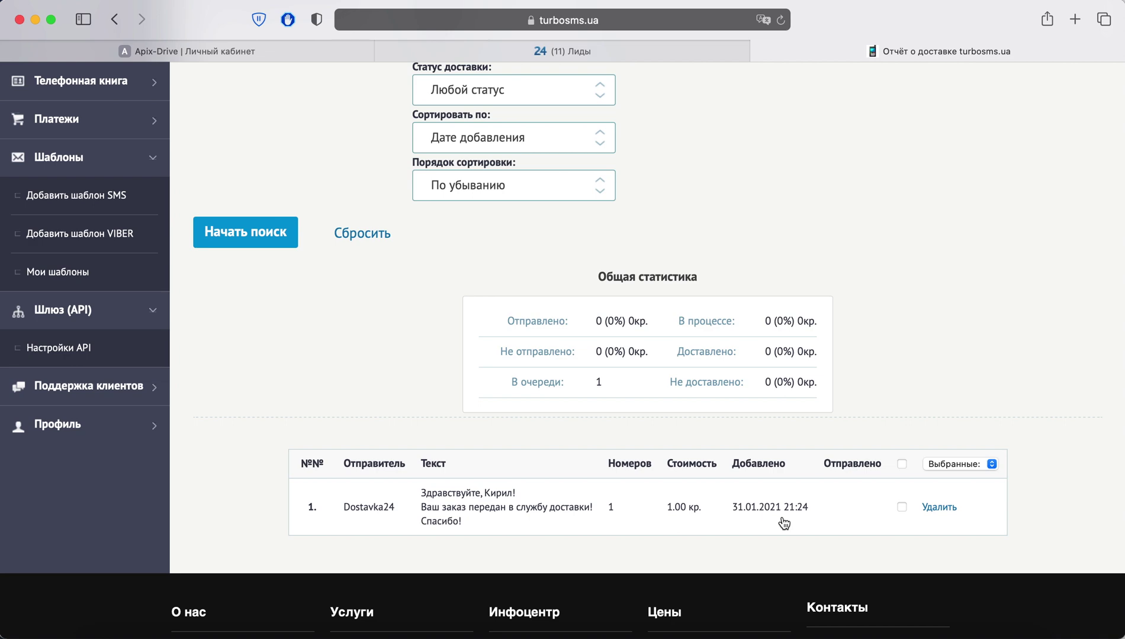
Step: Return to ApiX-Drive, finish the data reception setup and enable automatic updating for the connection
click(265, 55)
click(1008, 448)
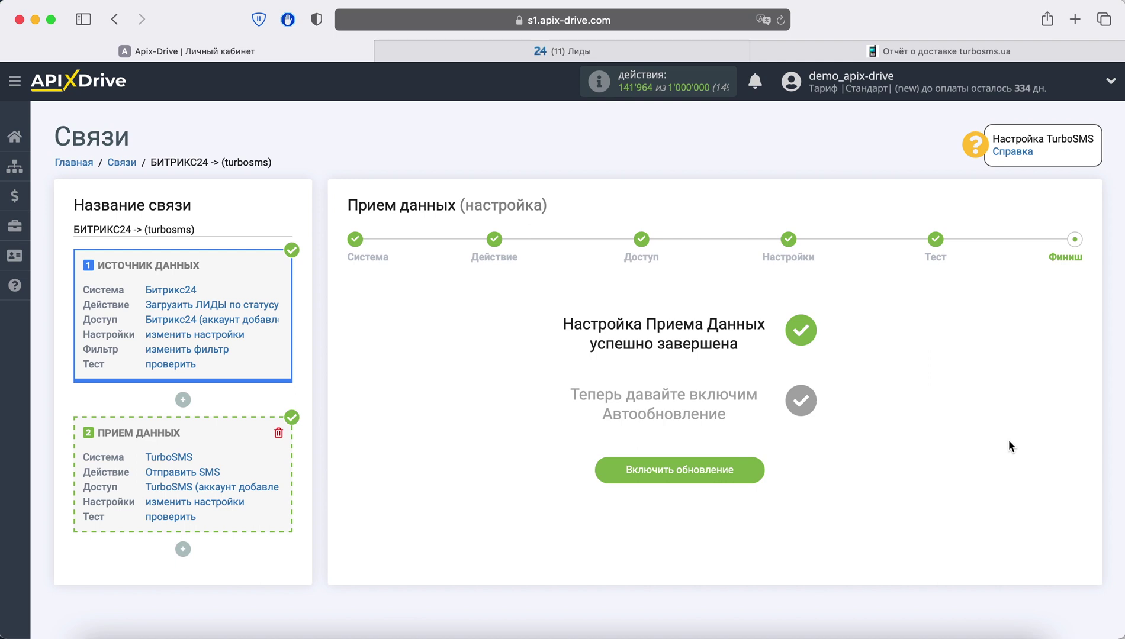
click(740, 468)
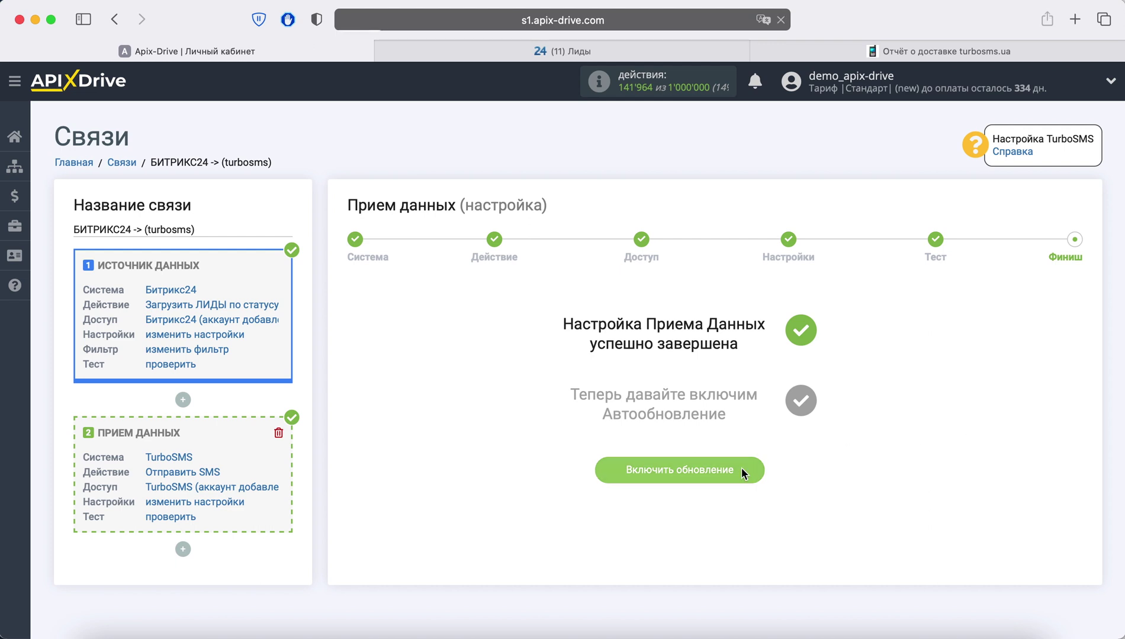
Step: Set the update interval of the БИТРИКС24 -> (turbosms) connection to 5 minutes and save its settings
click(1064, 256)
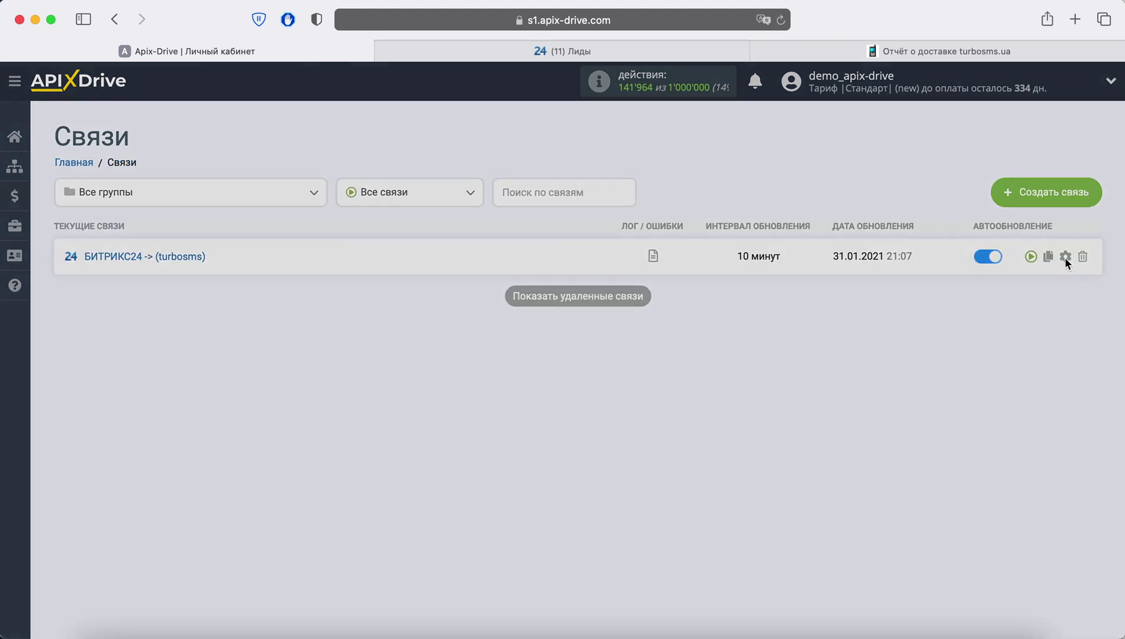
click(613, 362)
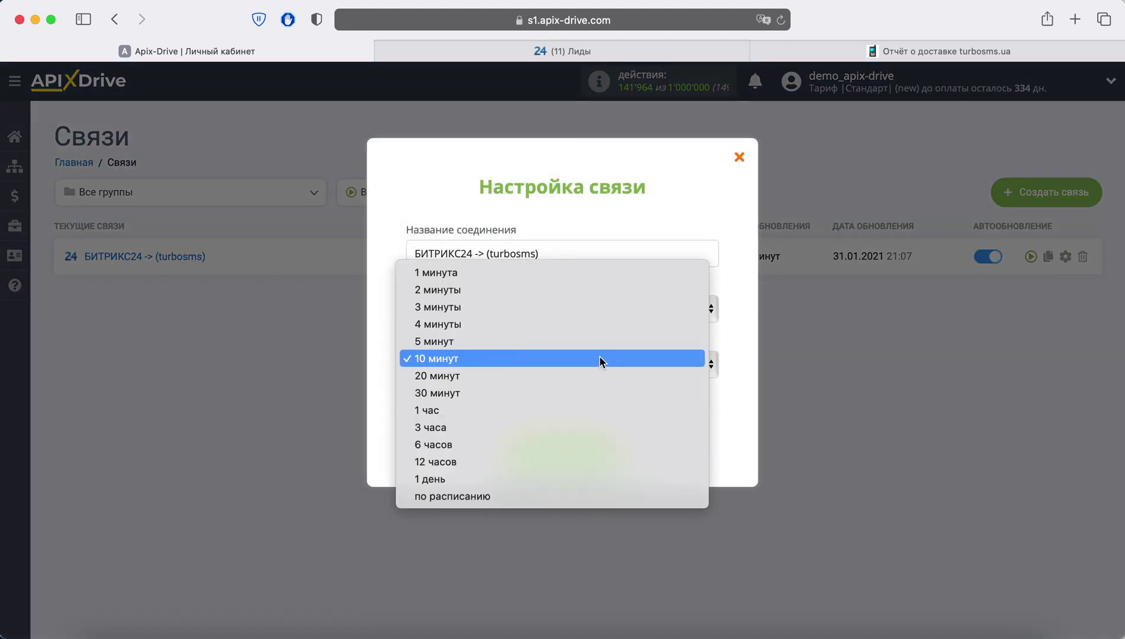
click(570, 344)
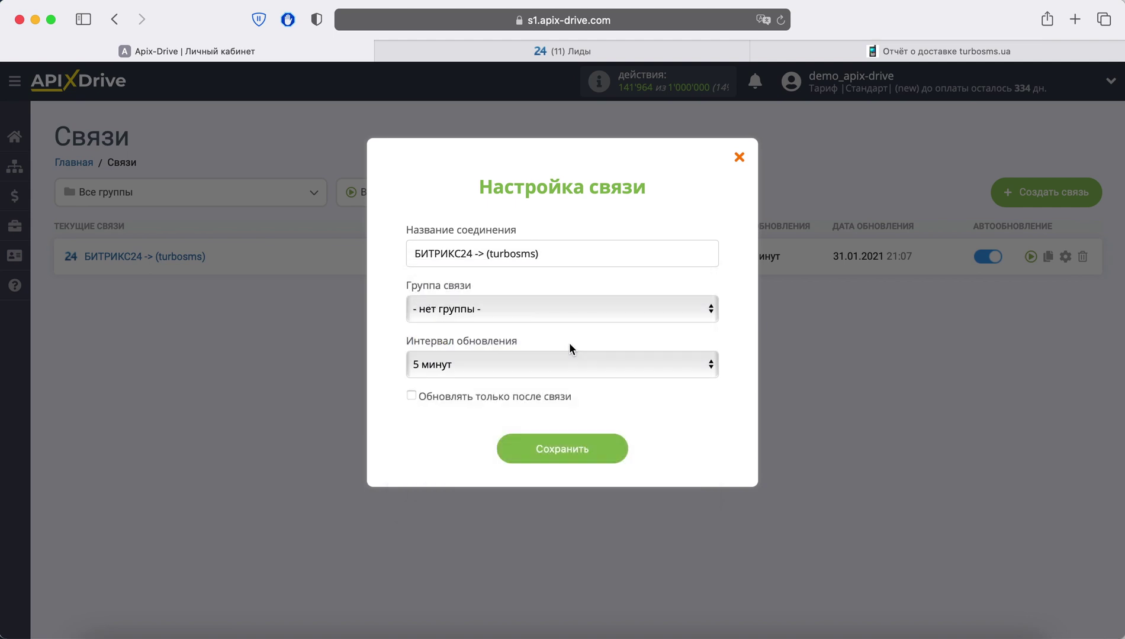
click(601, 451)
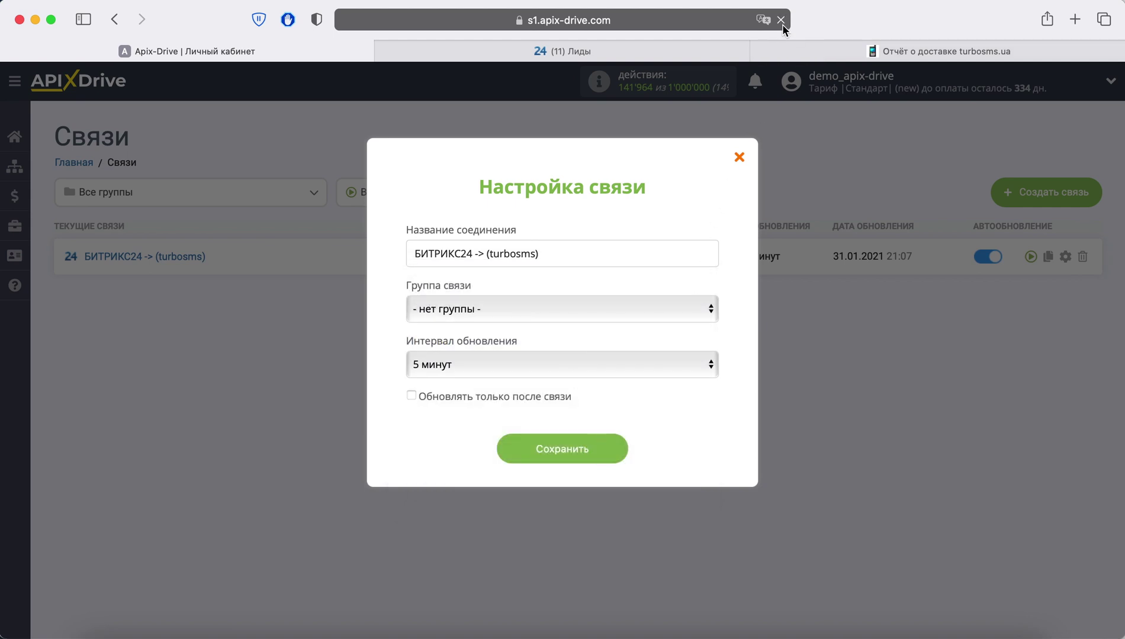